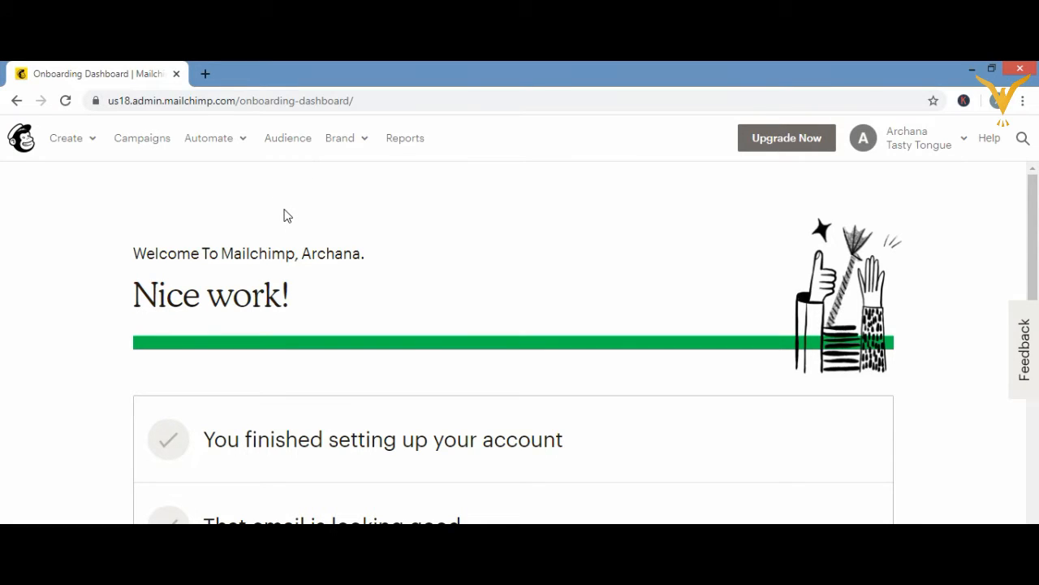
- Open the signup forms page from the Tasty Tongue audience's contacts
left_click(286, 140)
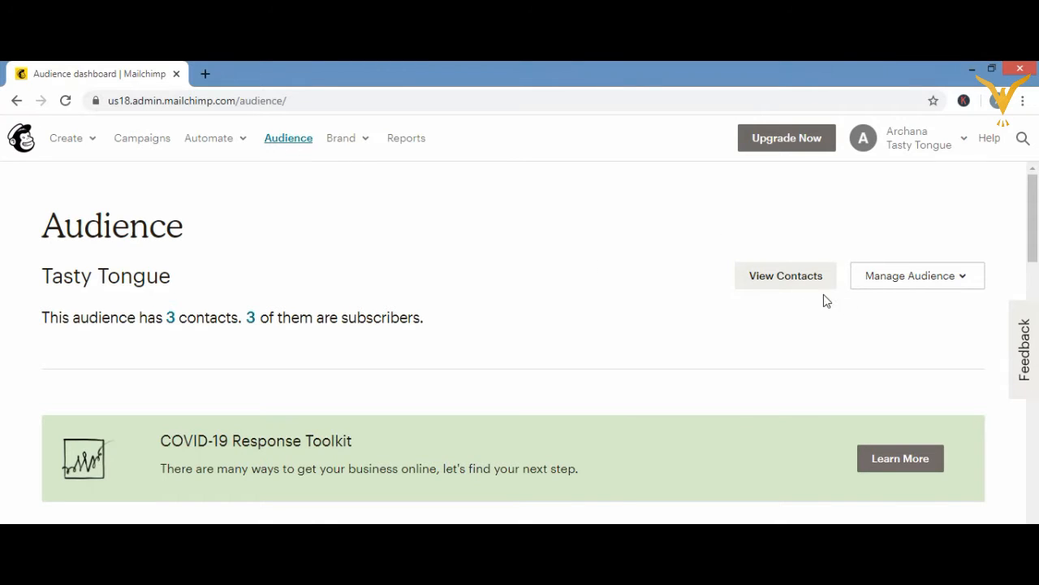
left_click(795, 279)
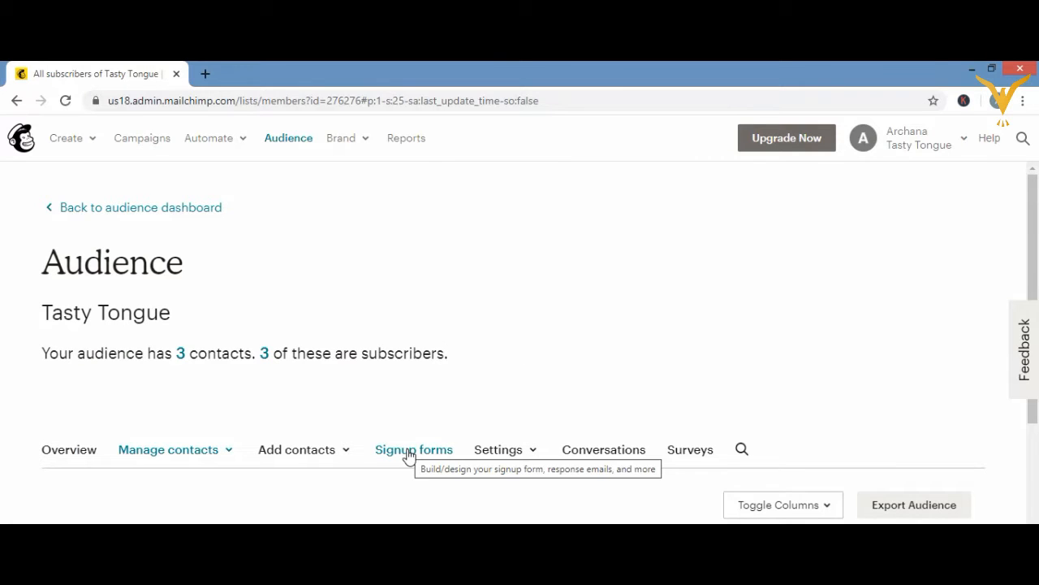
left_click(410, 457)
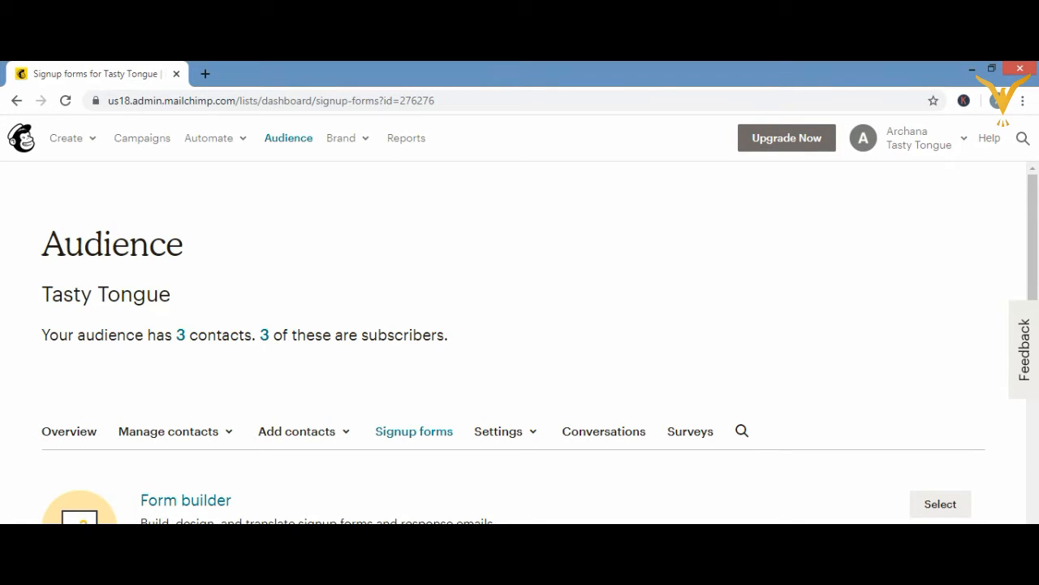
- Look over the available signup form types and select the Form builder
scroll(520, 349, "down", 3)
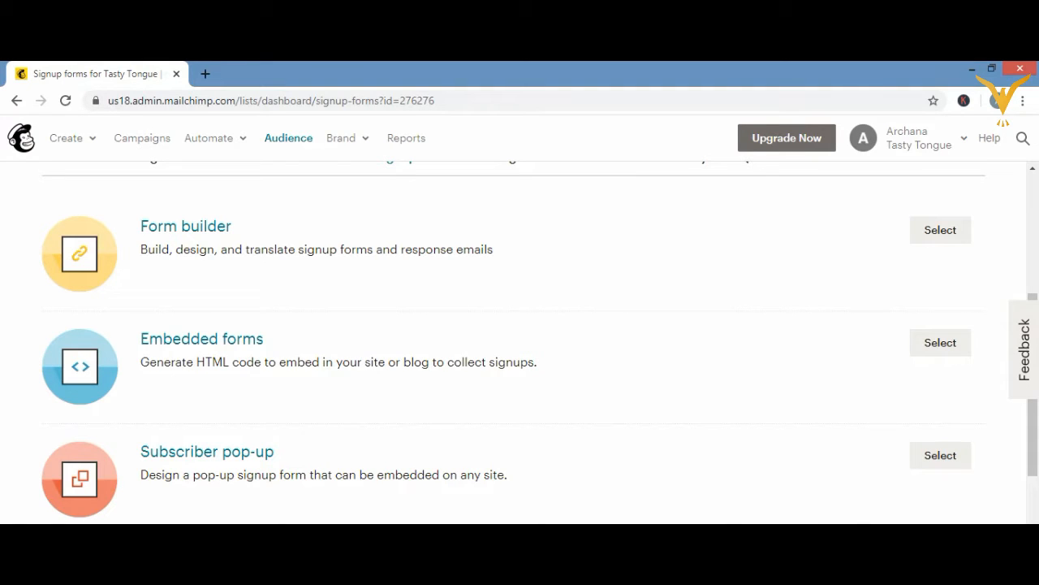
scroll(519, 341, "down", 2)
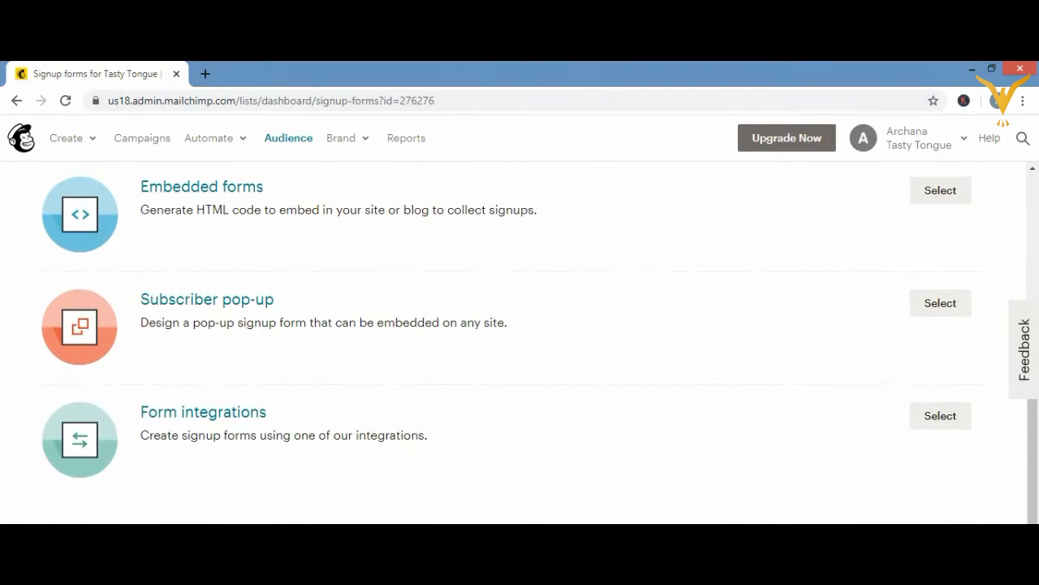
scroll(519, 341, "down", 1)
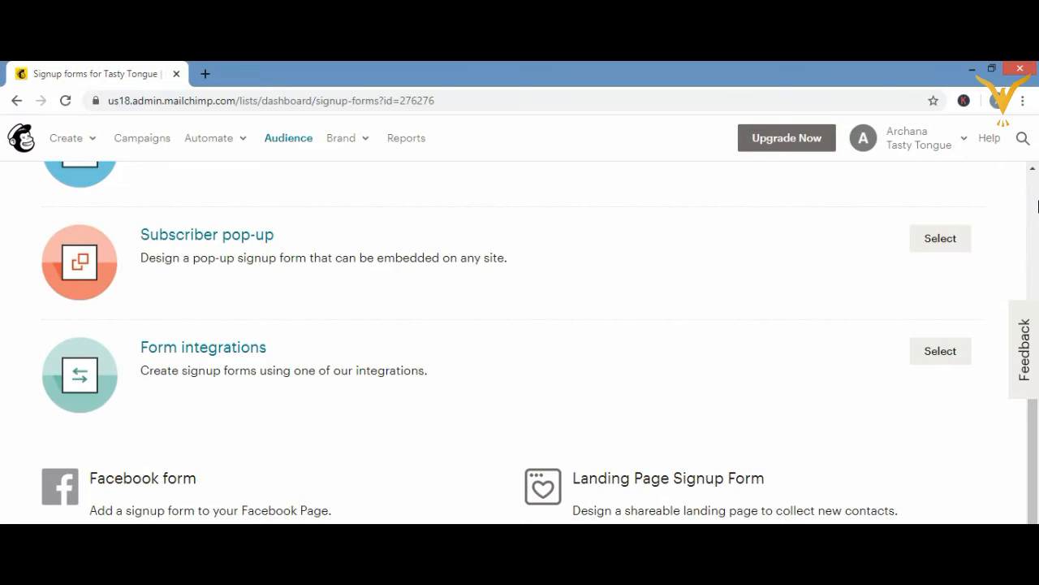
scroll(1004, 286, "up", 6)
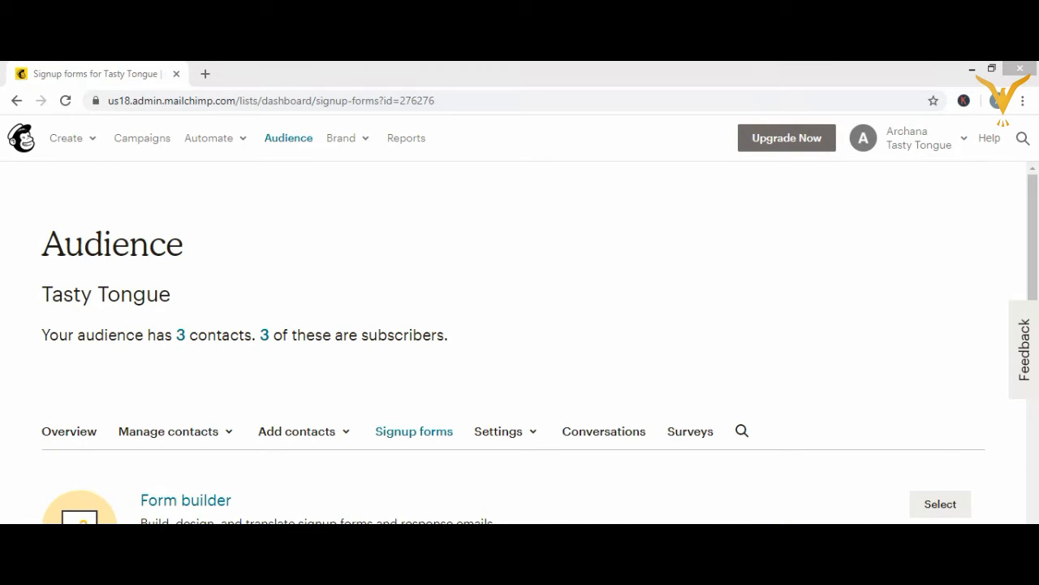
scroll(522, 462, "down", 2)
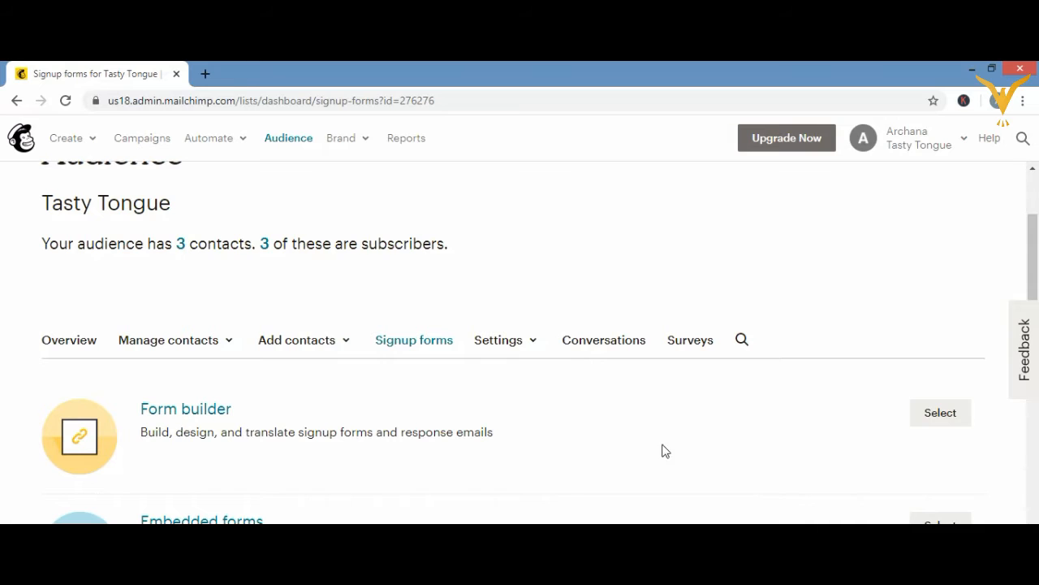
left_click(940, 414)
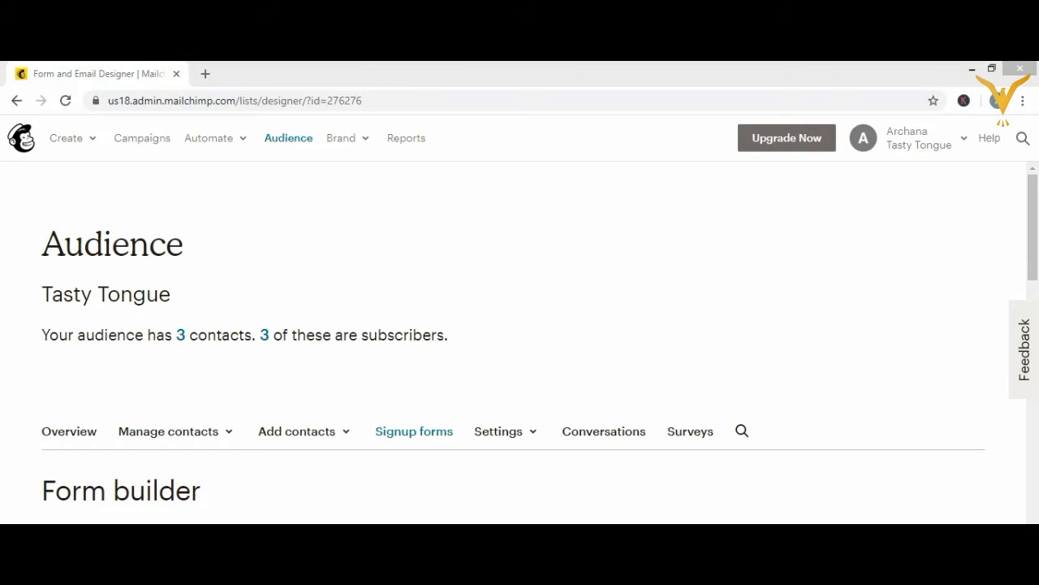
- Choose Signup form as the form to edit under Forms and response emails
scroll(539, 342, "down", 3)
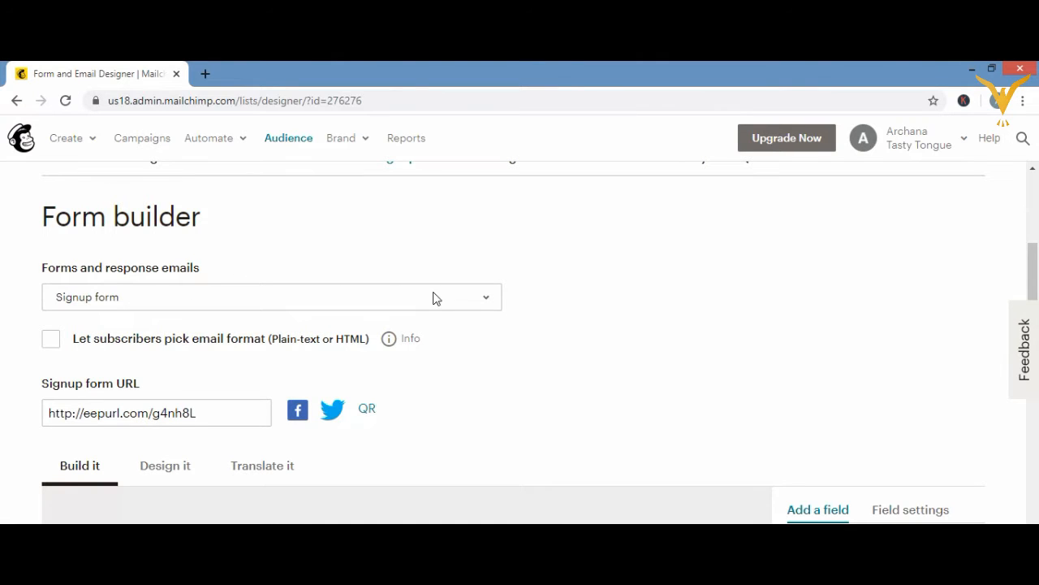
left_click(485, 301)
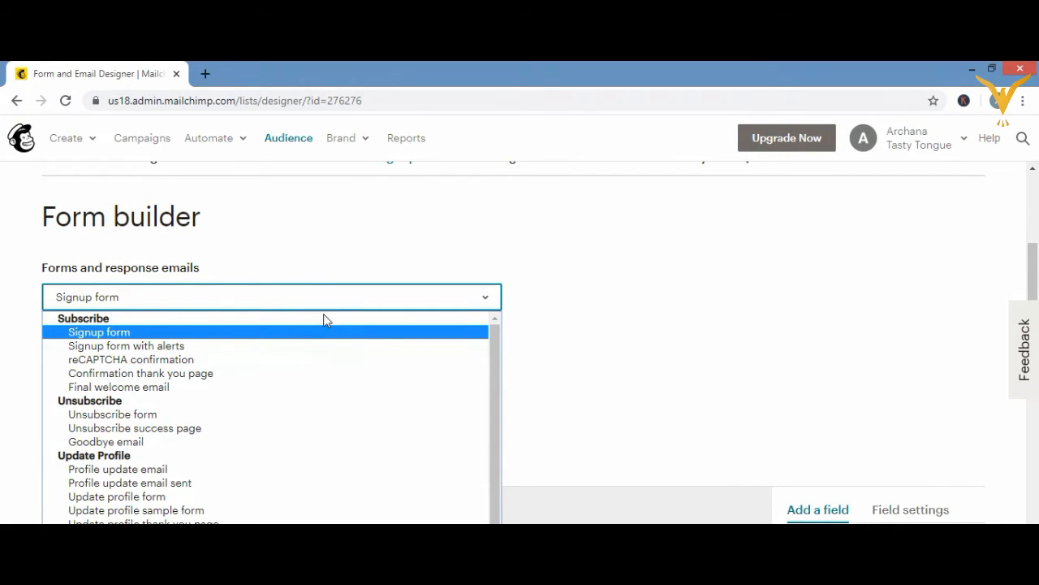
left_click(326, 334)
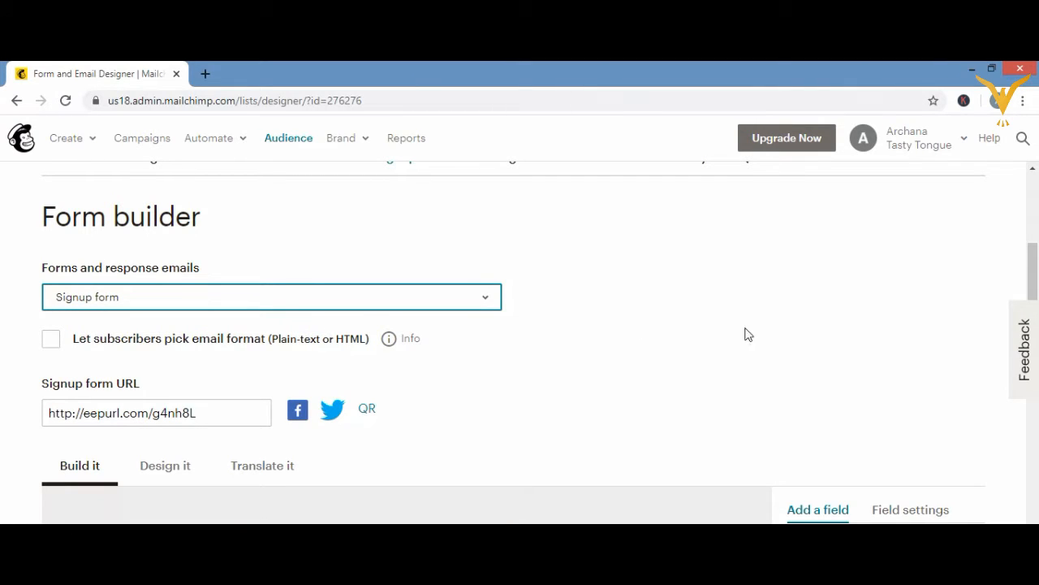
- View the QR code options for the signup form URL and close them
scroll(738, 497, "down", 1)
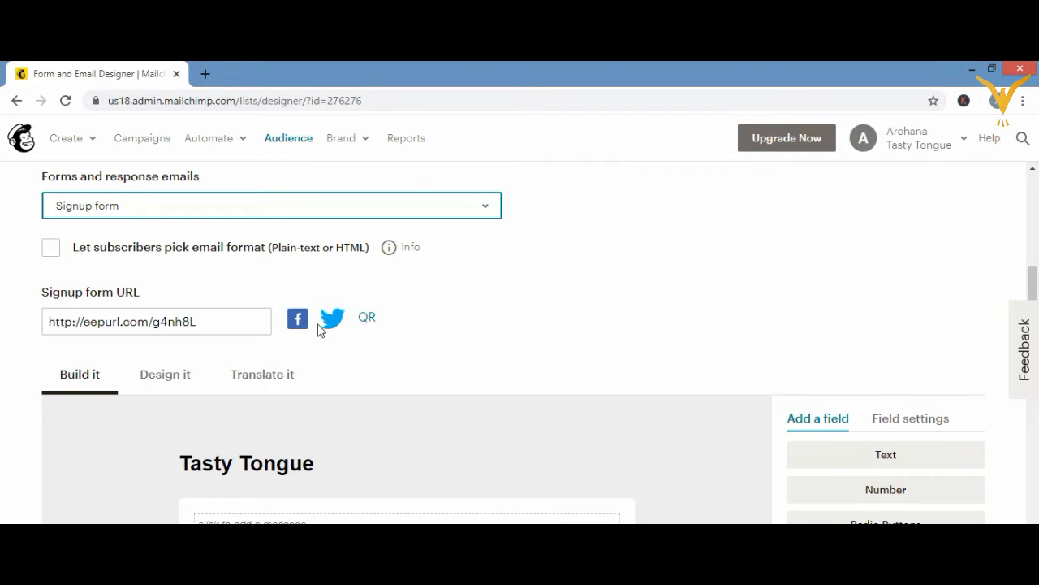
left_click(368, 320)
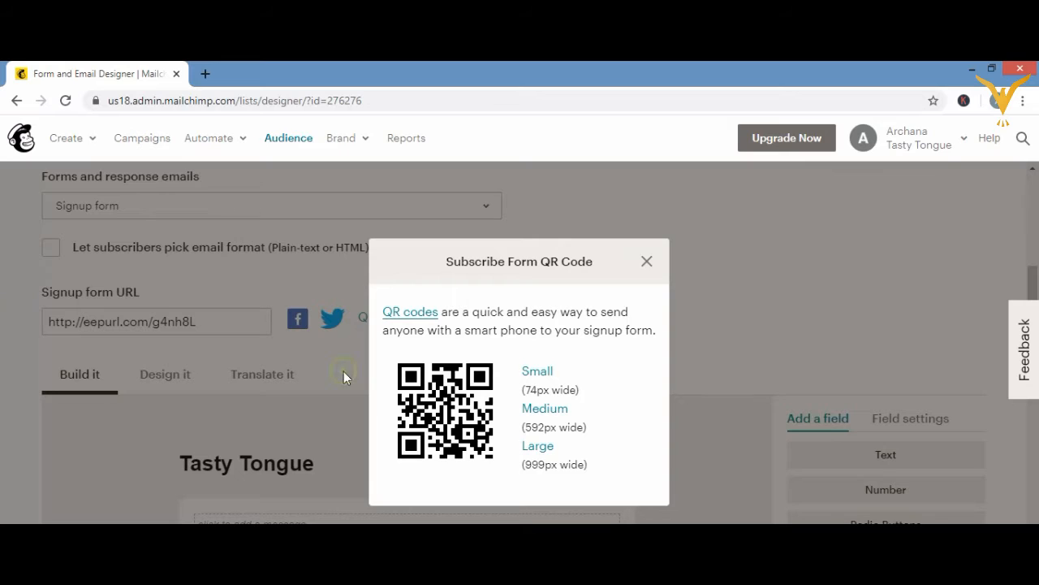
left_click(647, 262)
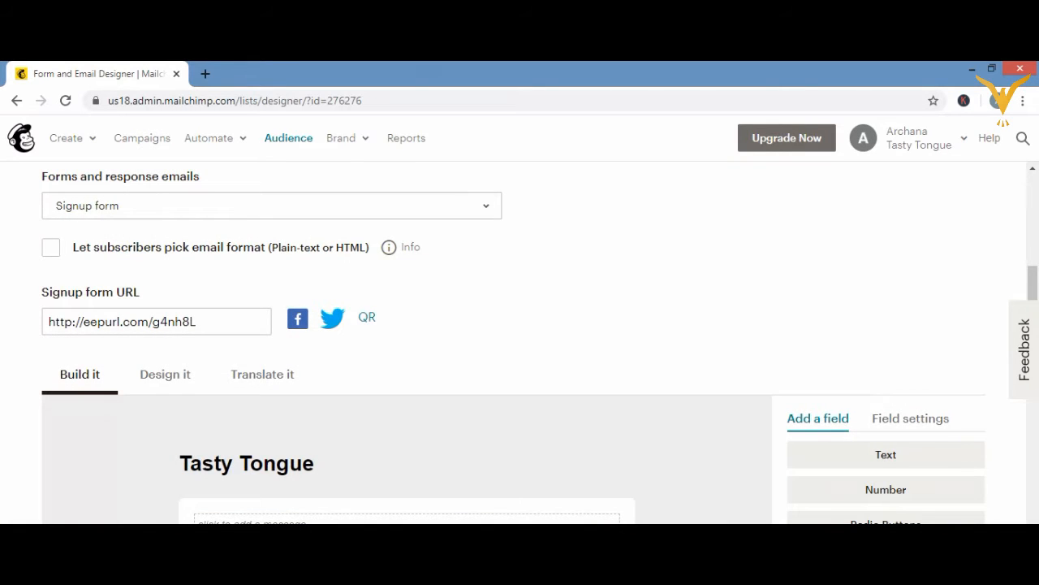
scroll(782, 439, "down", 3)
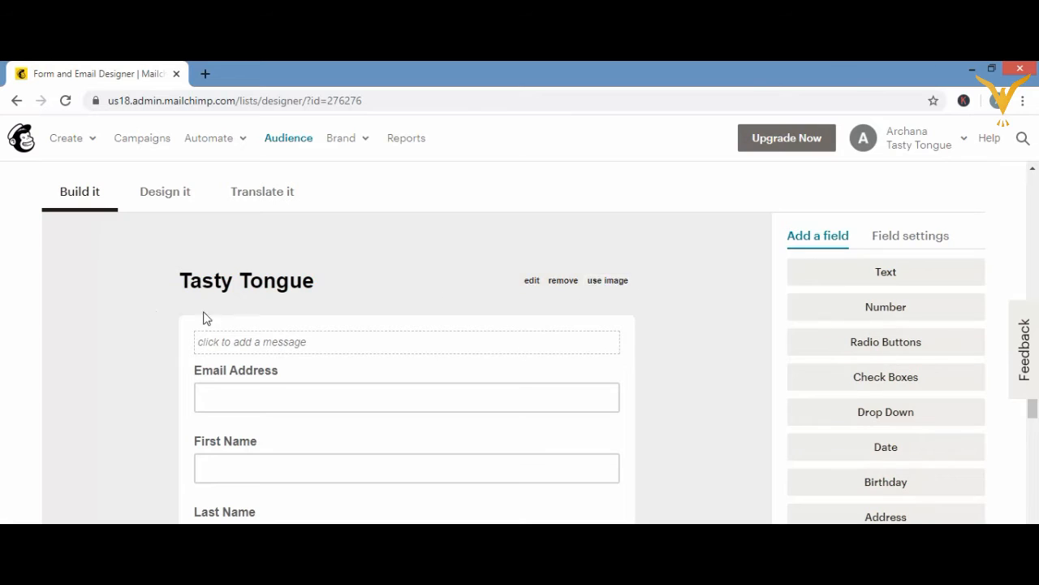
left_click(606, 280)
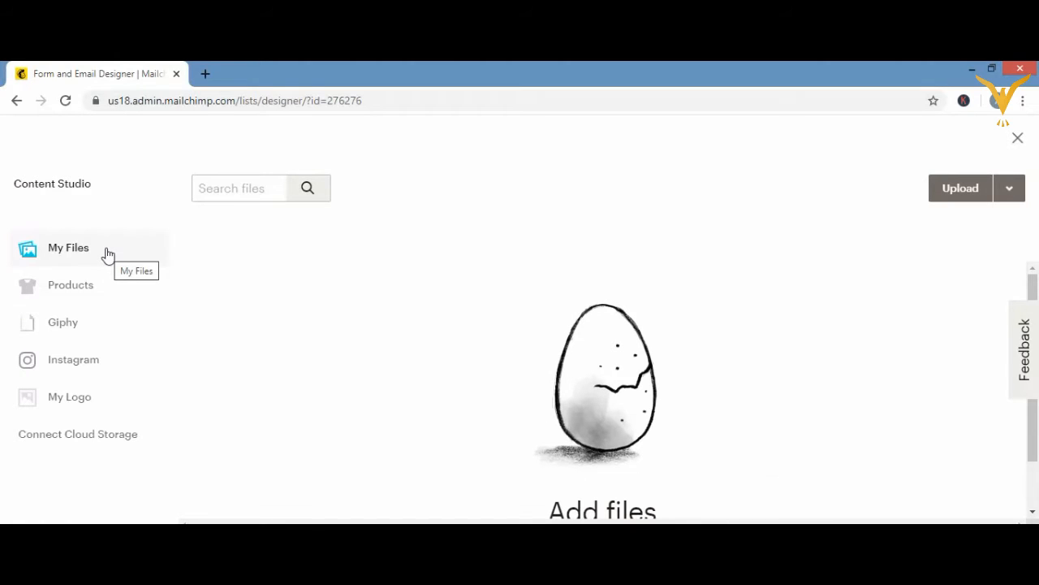
left_click(17, 101)
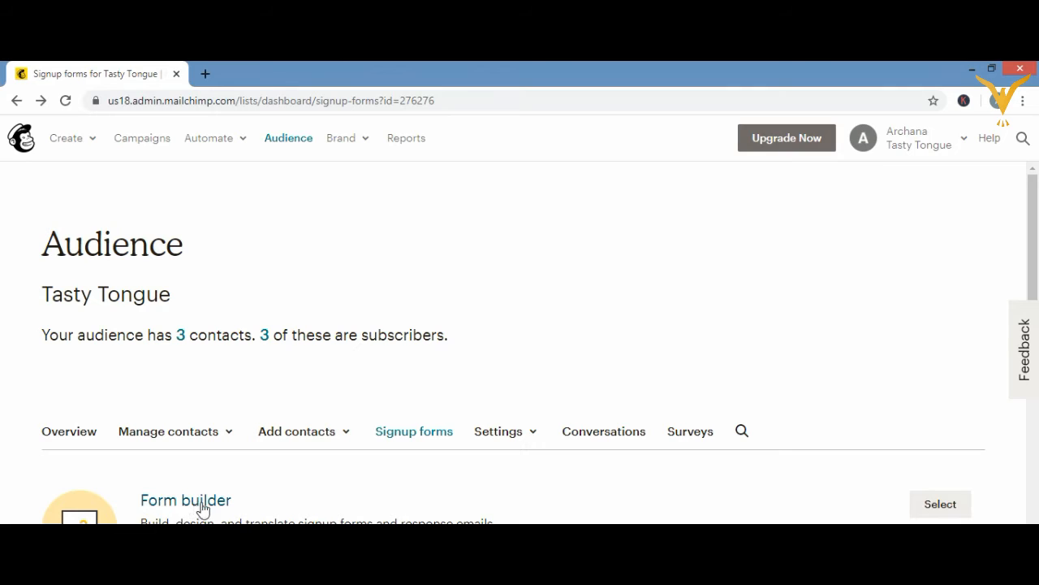
left_click(953, 505)
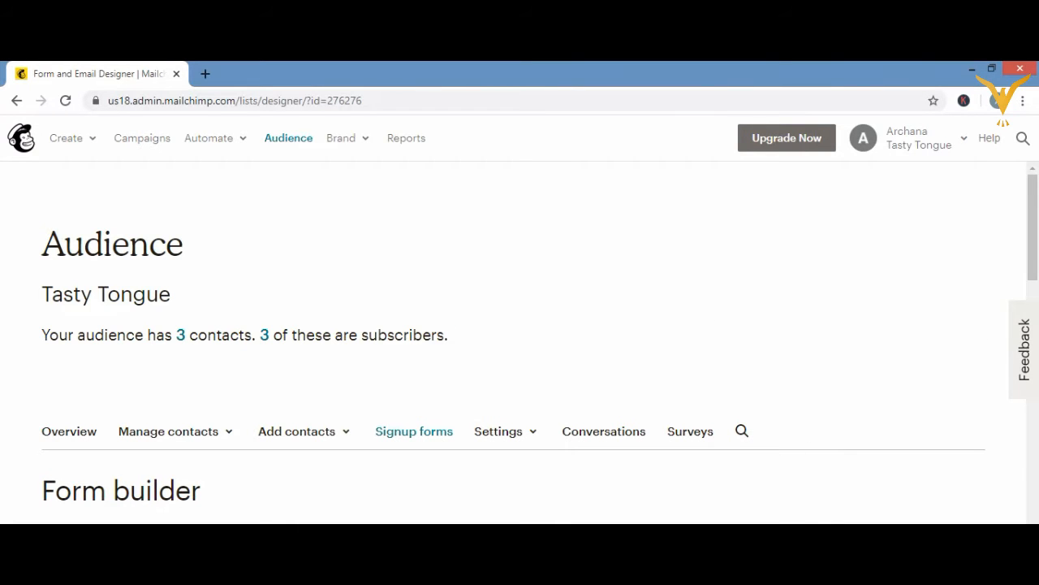
- Add the message "kindly fill the form to subscribe !" above the Email Address field, correcting the misspelled word, and save it
scroll(519, 341, "down", 3)
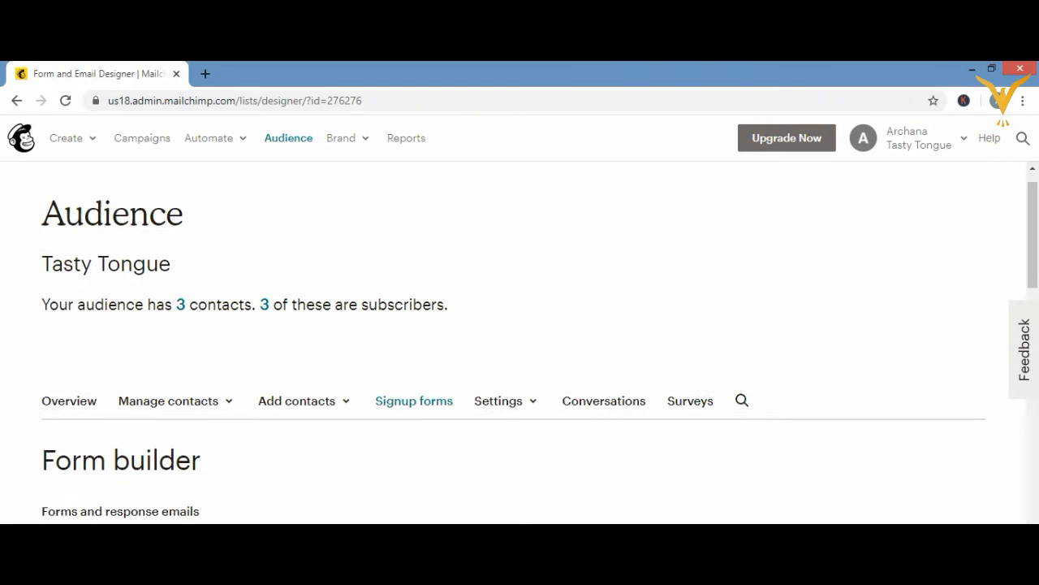
scroll(520, 341, "down", 4)
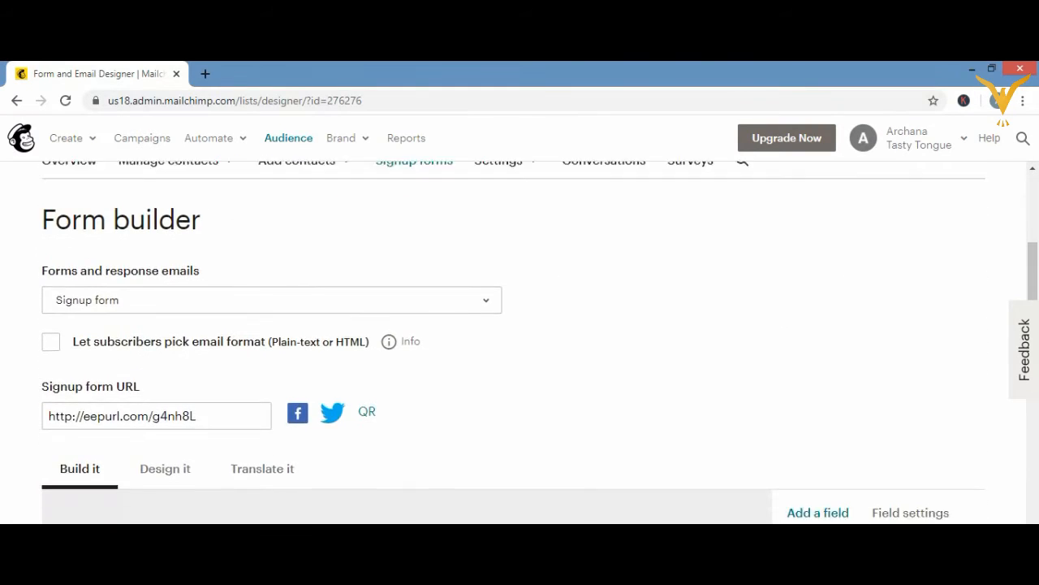
scroll(519, 341, "down", 2)
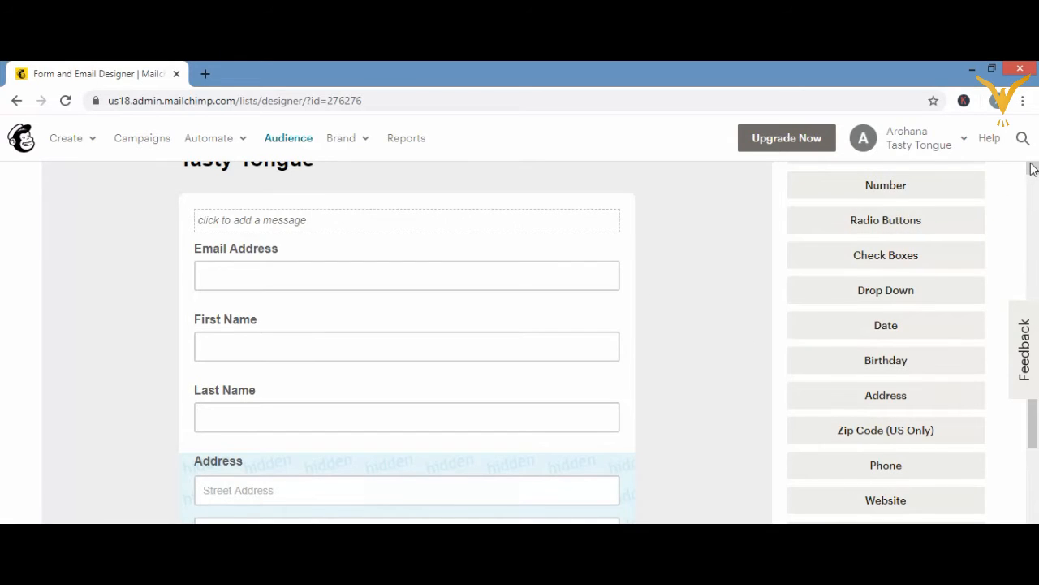
scroll(1031, 171, "up", 3)
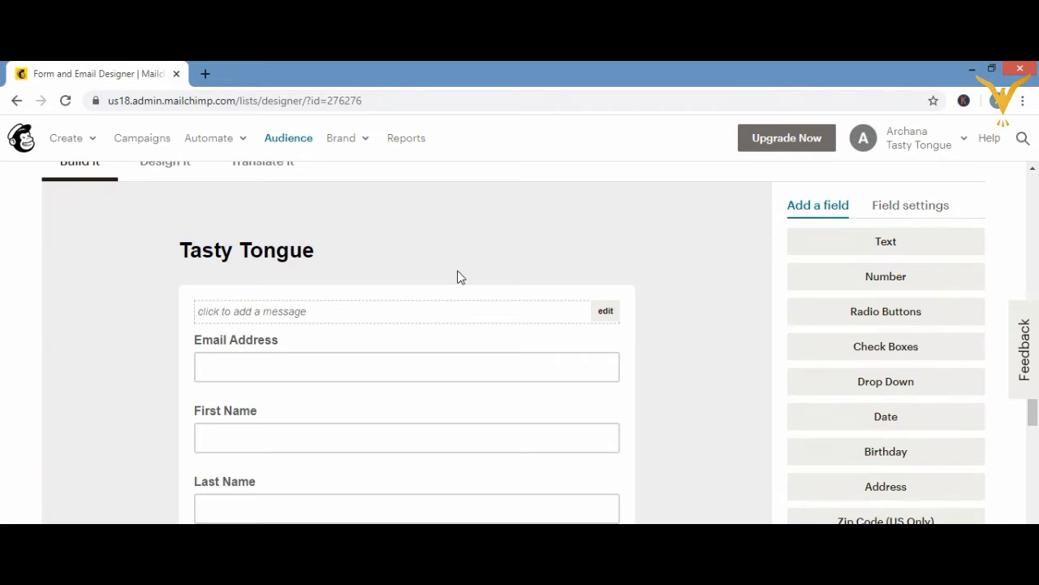
left_click(606, 313)
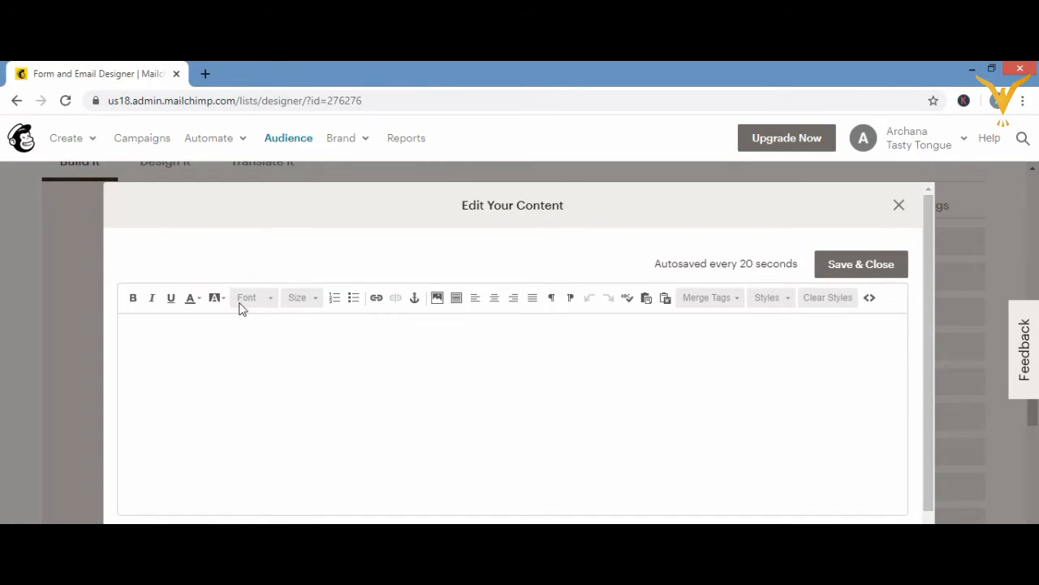
left_click(225, 330)
type("kindly fill the form to ")
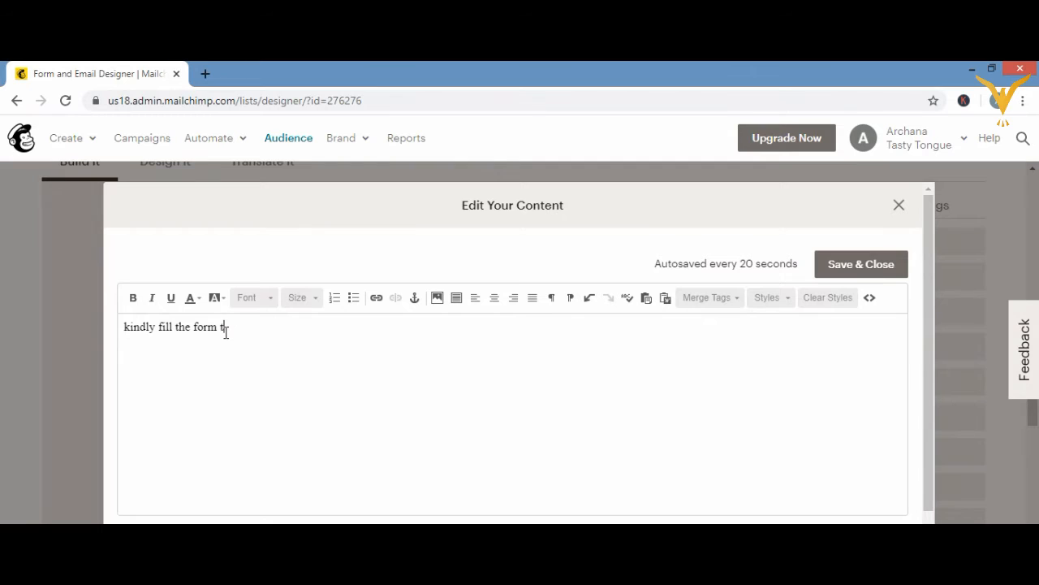
type("subcribe")
right_click(248, 331)
left_click(268, 341)
left_click(353, 342)
type("!")
left_click(313, 345)
left_click(845, 266)
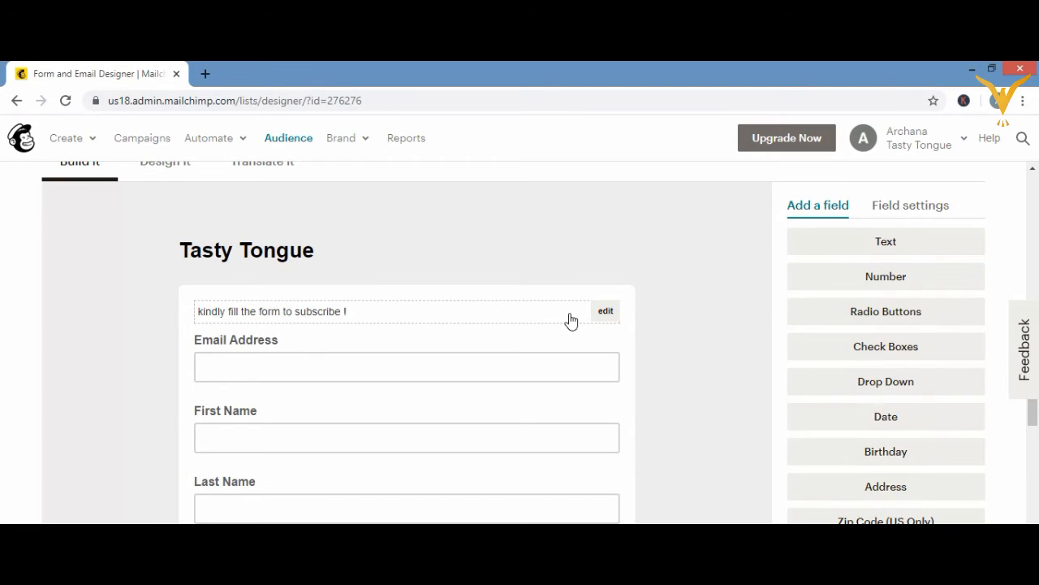
- Open the Email Address field's settings and examine its label, tag, required, visibility and help text options
left_click(504, 379)
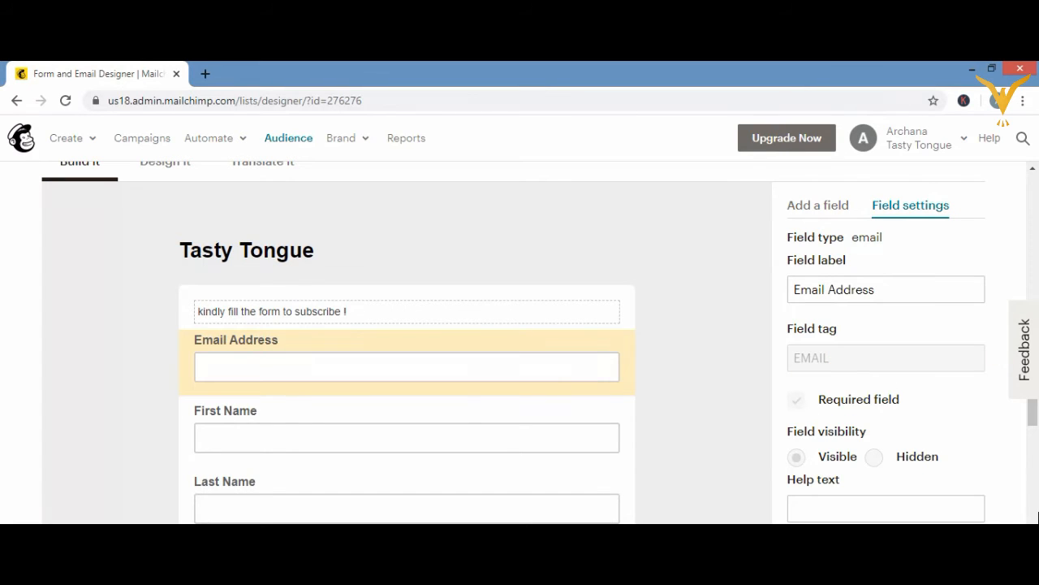
scroll(539, 343, "down", 1)
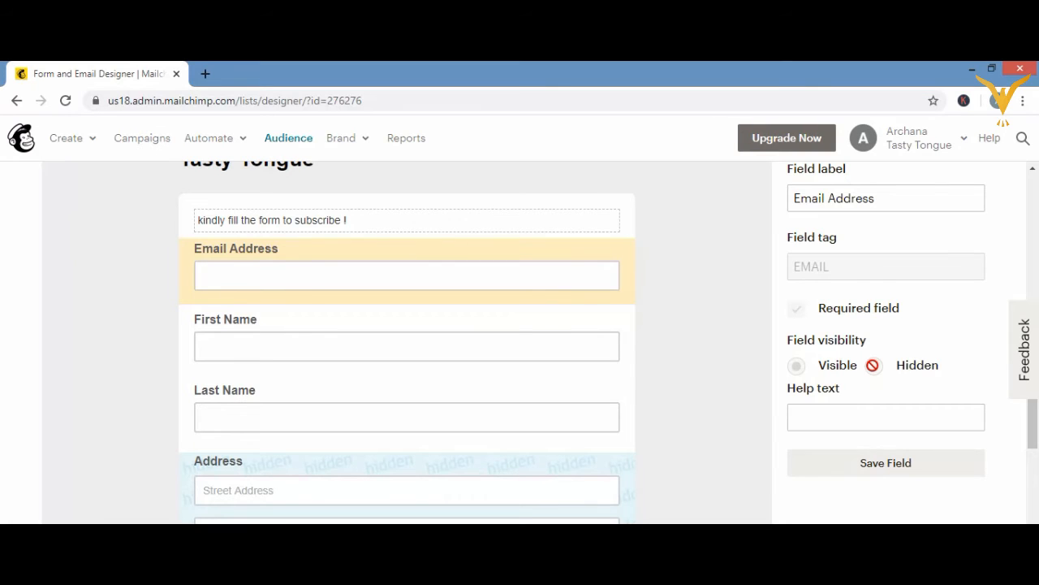
left_click(834, 417)
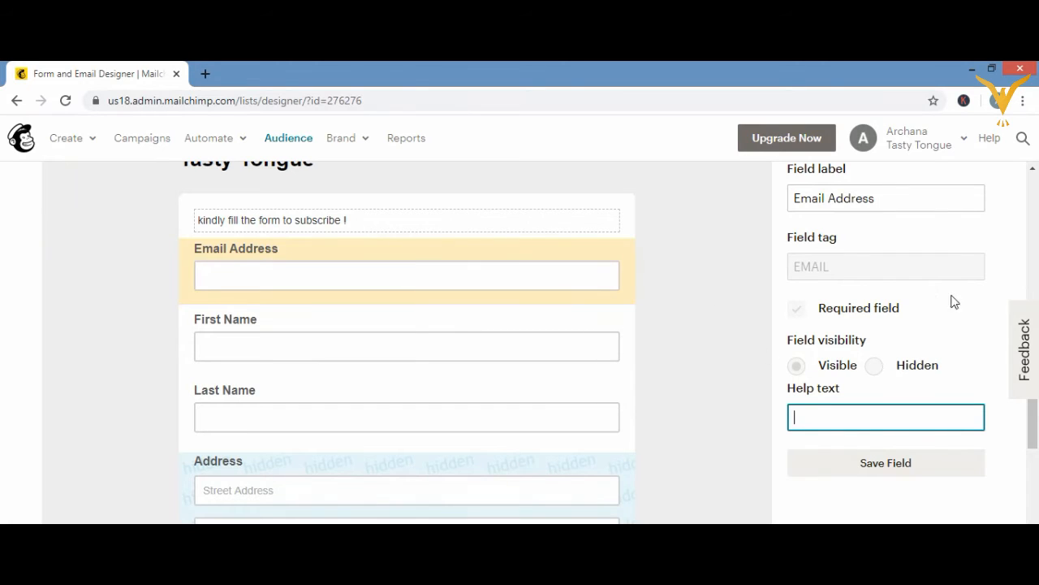
left_click(1032, 168)
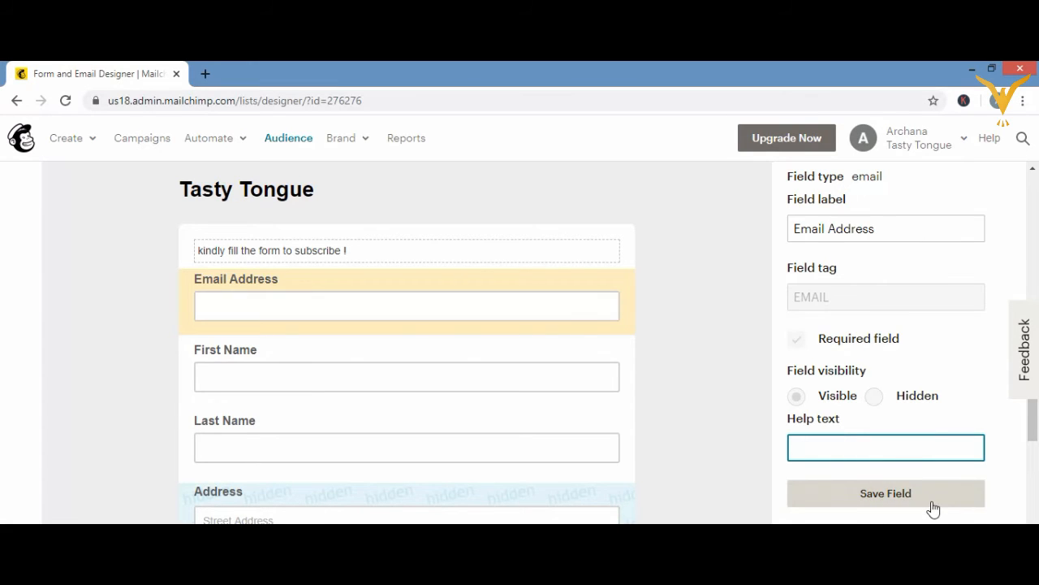
- Try out the required and hidden options on the First Name field and set them back
left_click(347, 381)
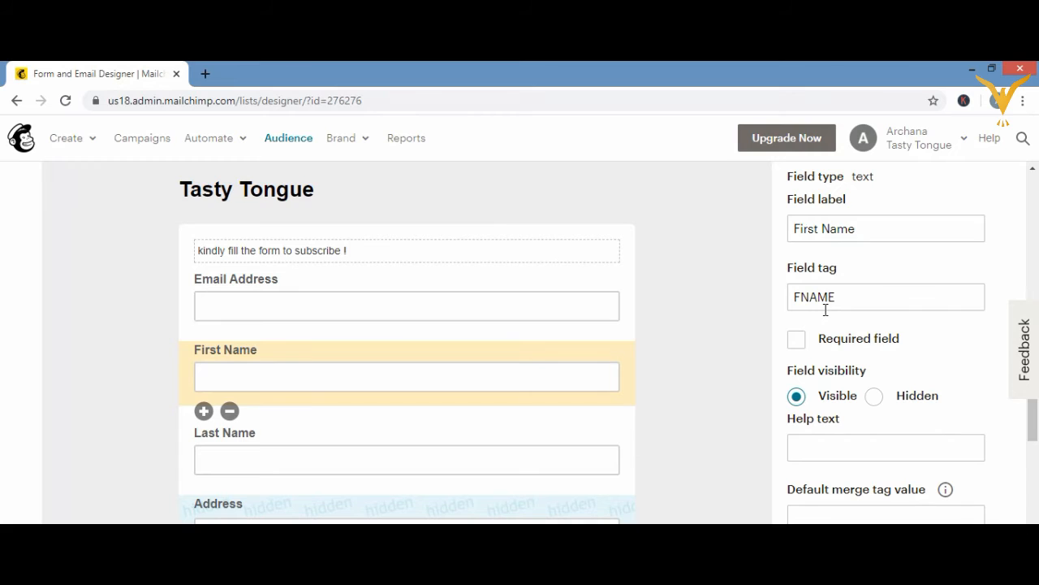
left_click(796, 341)
left_click(874, 396)
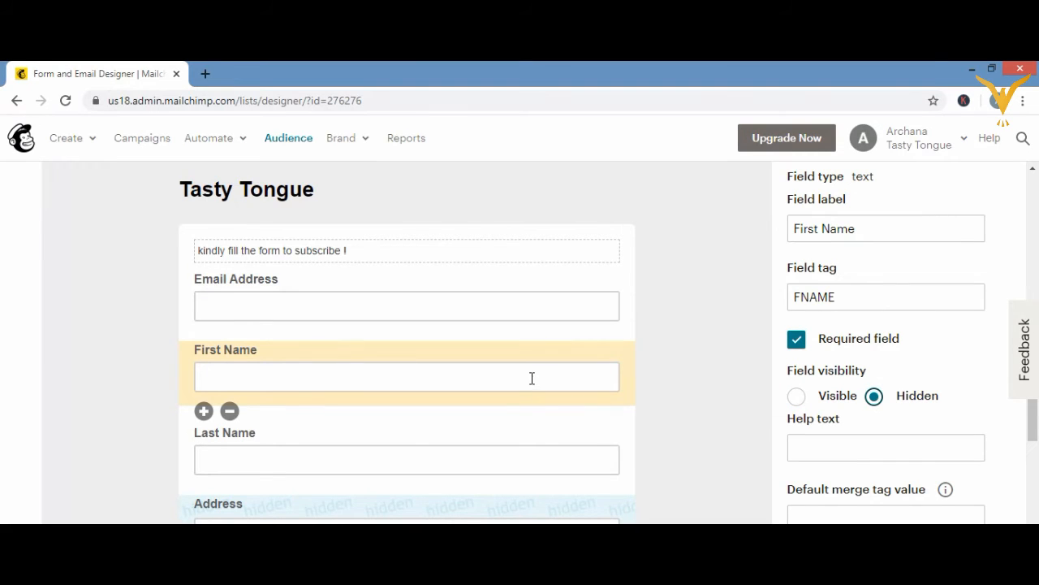
left_click(798, 398)
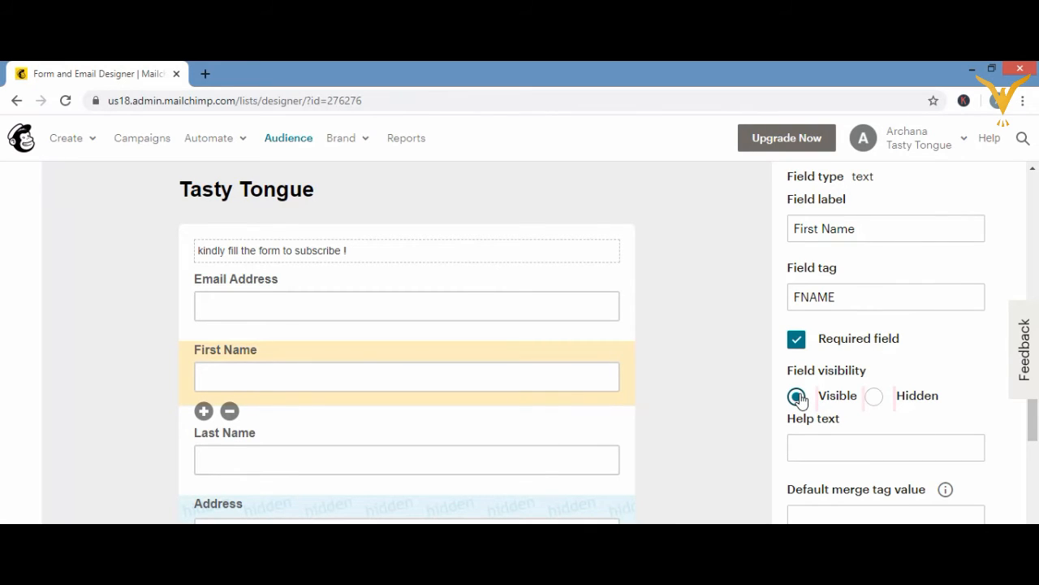
left_click(798, 347)
- Review the remaining fields of the signup form down to the Subscribe button
scroll(1037, 211, "down", 5)
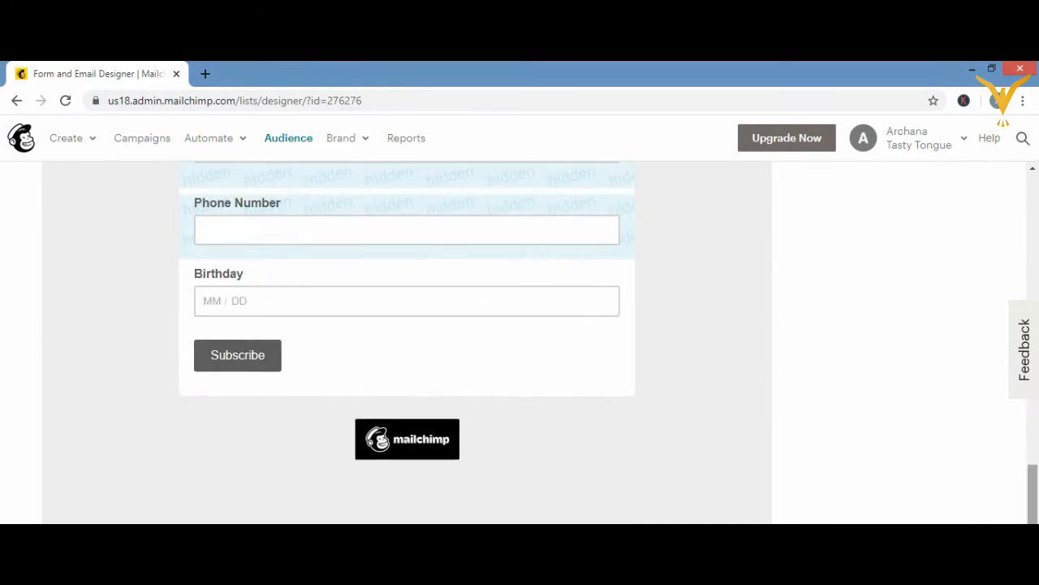
left_click(1033, 171)
left_click(1033, 170)
left_click(1033, 171)
left_click(1033, 171)
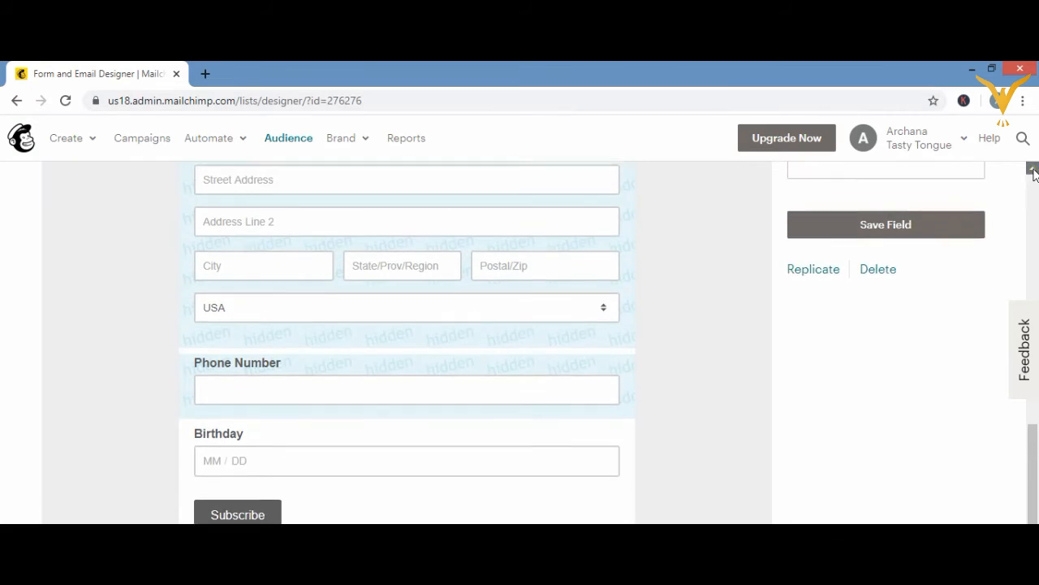
- Enter "dear" as the default merge tag value of the First Name field
left_click(1033, 171)
left_click(1033, 170)
left_click(1033, 171)
left_click(1033, 170)
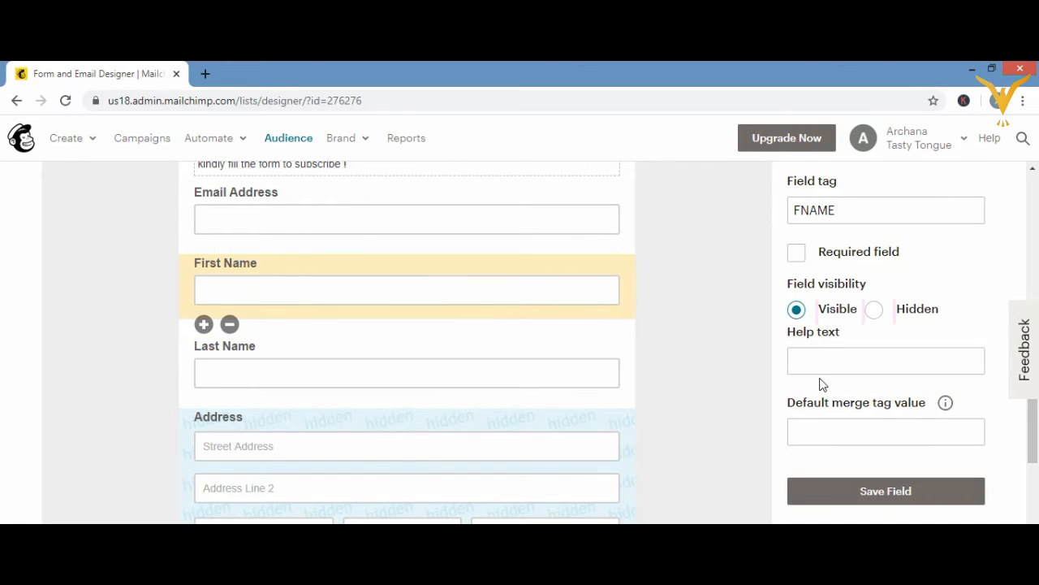
left_click(820, 432)
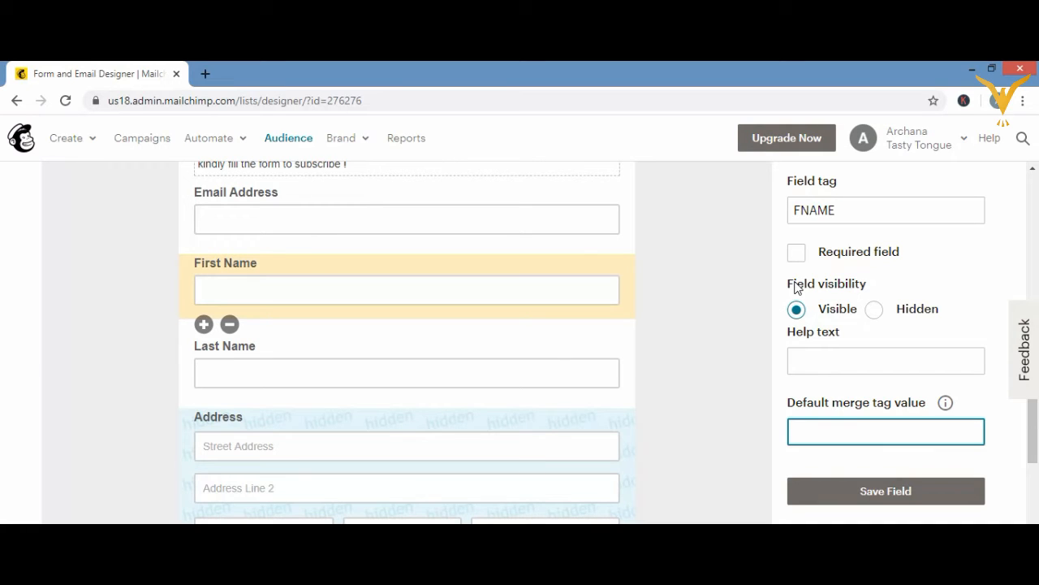
left_click(851, 437)
type("dear")
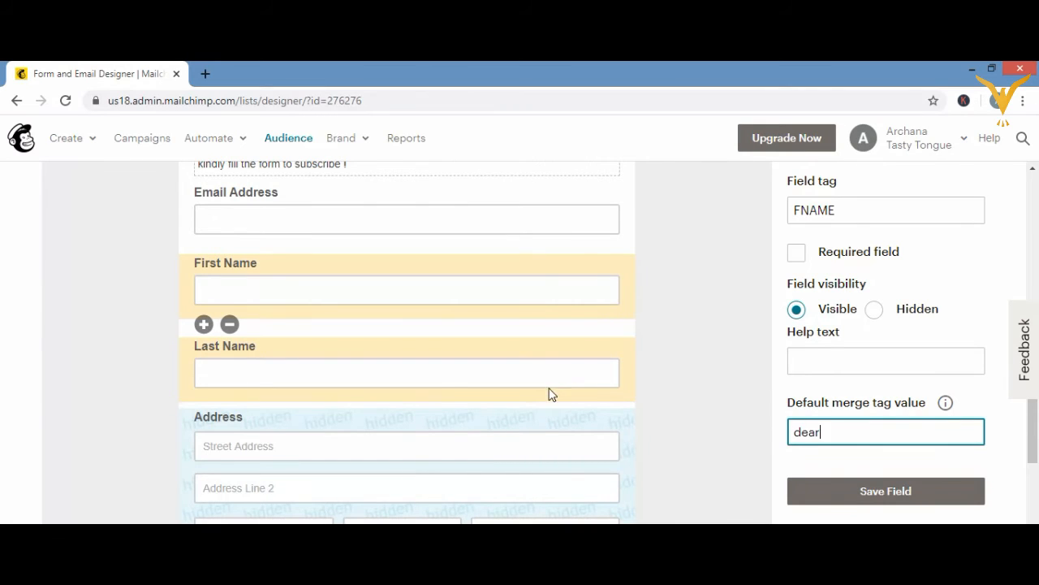
- Enter "customer" as the default merge tag value of the Last Name field
left_click(551, 394)
left_click(829, 432)
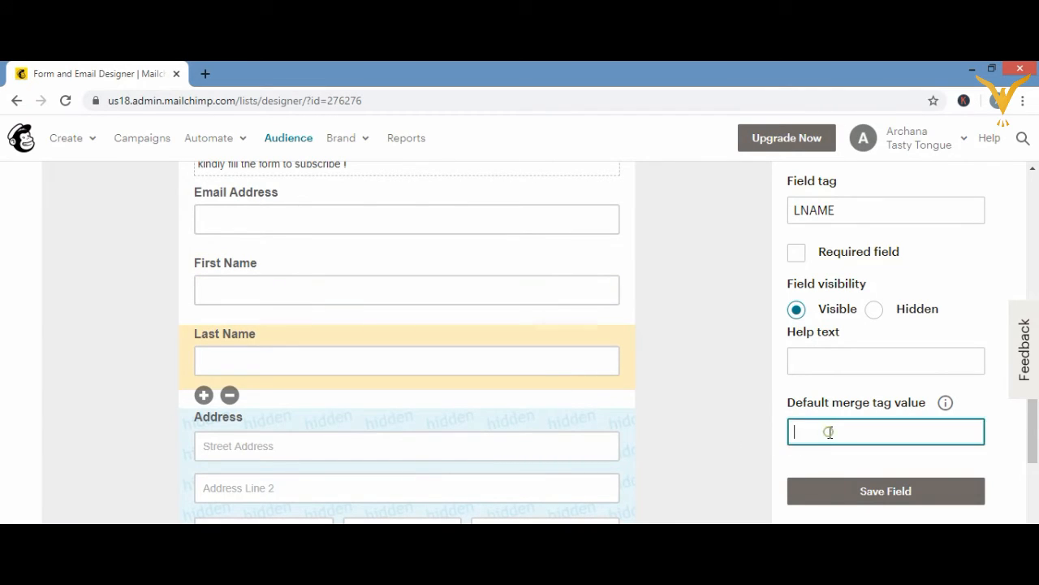
type("customer")
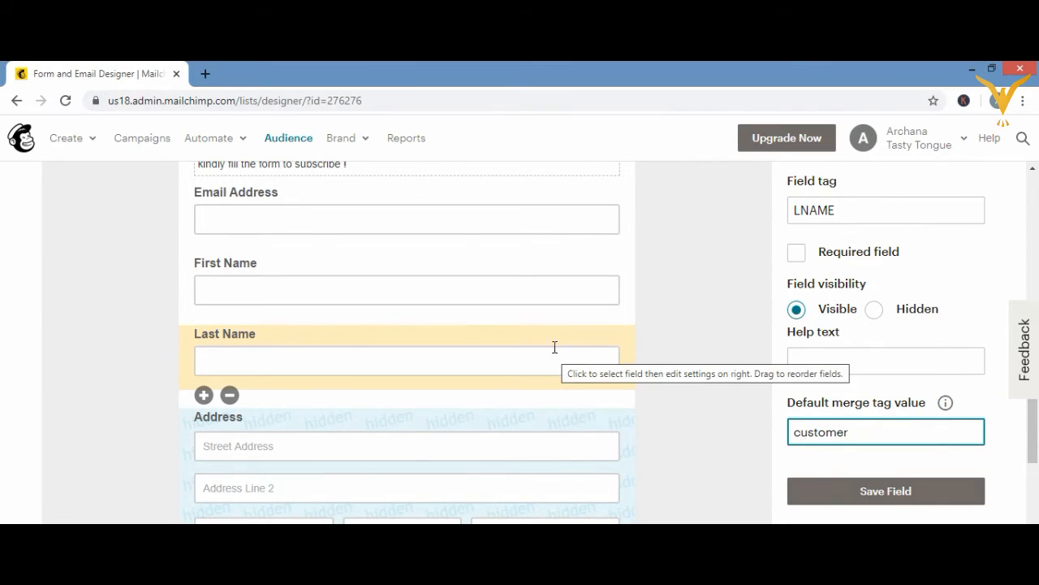
- Enter "dear customer" as the First Name field's default merge tag value and try switching its required option on and off
left_click(561, 292)
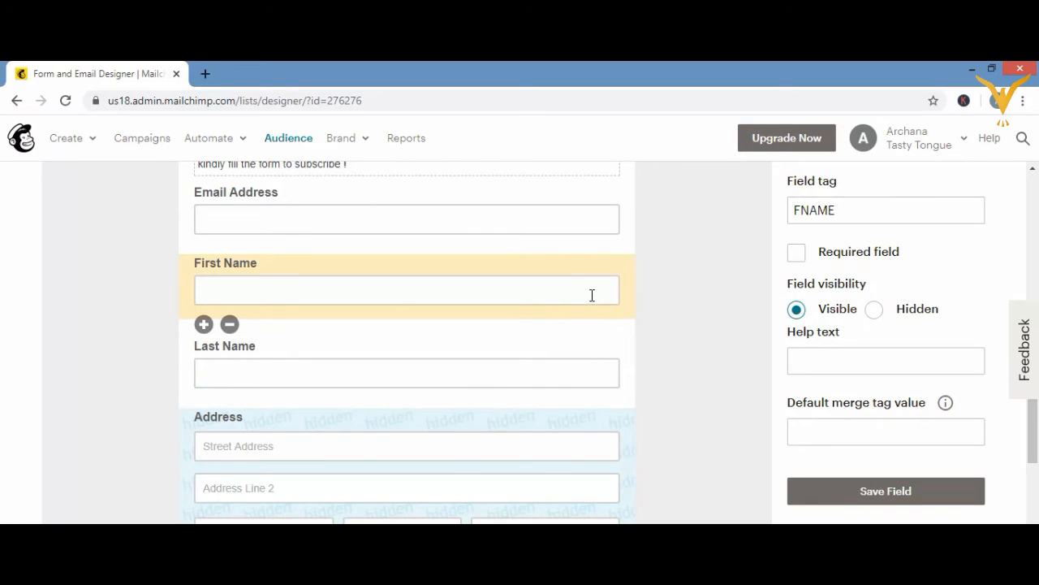
left_click(812, 428)
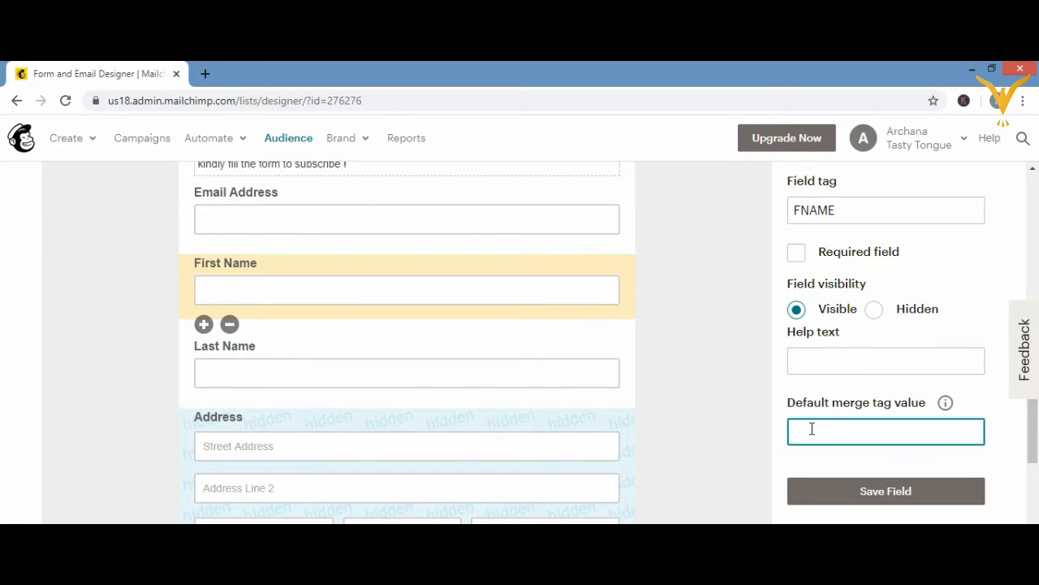
type("dear customer")
left_click(796, 252)
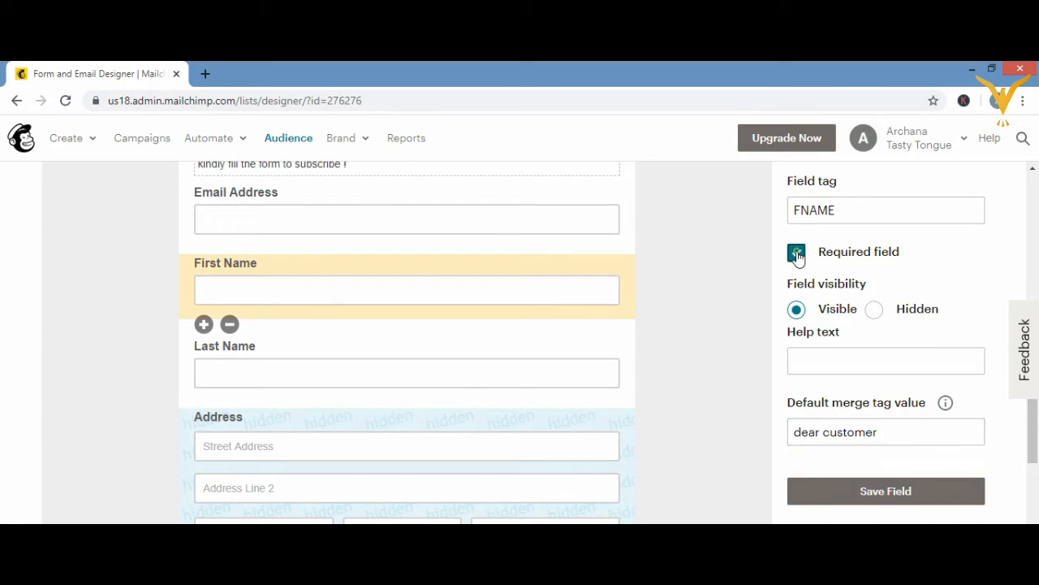
left_click(796, 253)
- Set the Address field's visibility to Visible and save the field
left_click(544, 373)
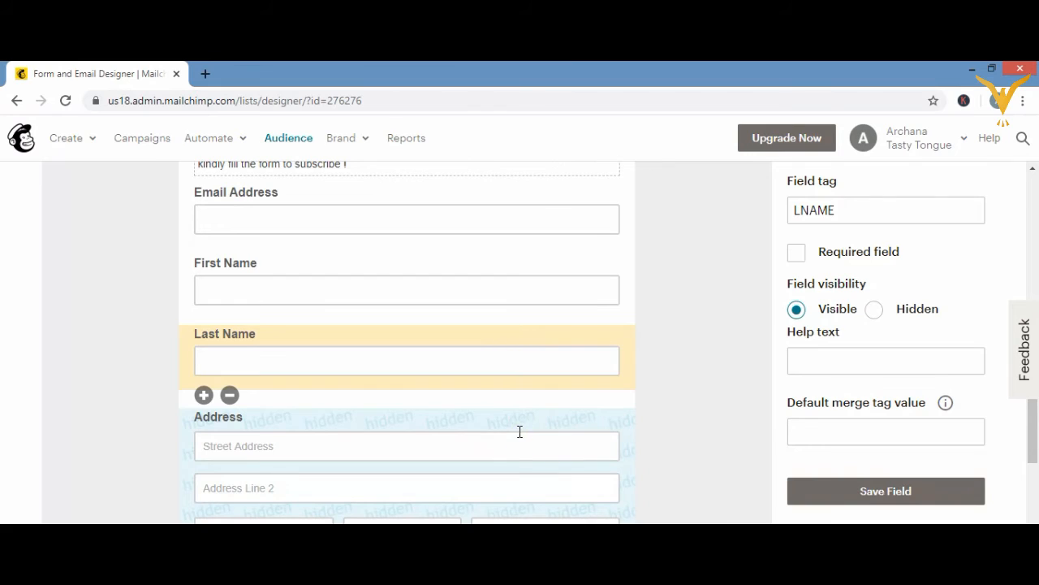
left_click(520, 431)
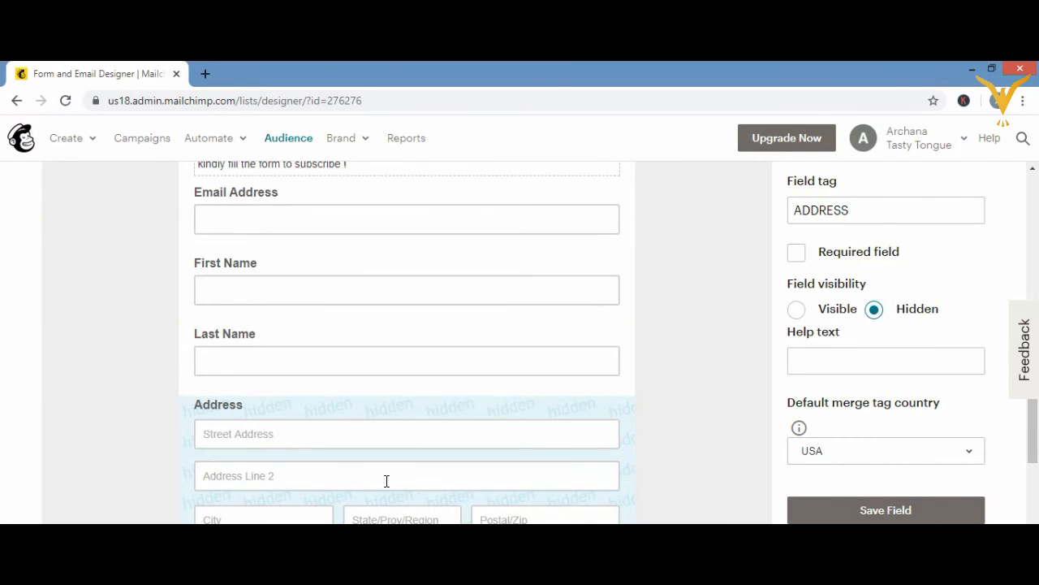
scroll(661, 415, "down", 2)
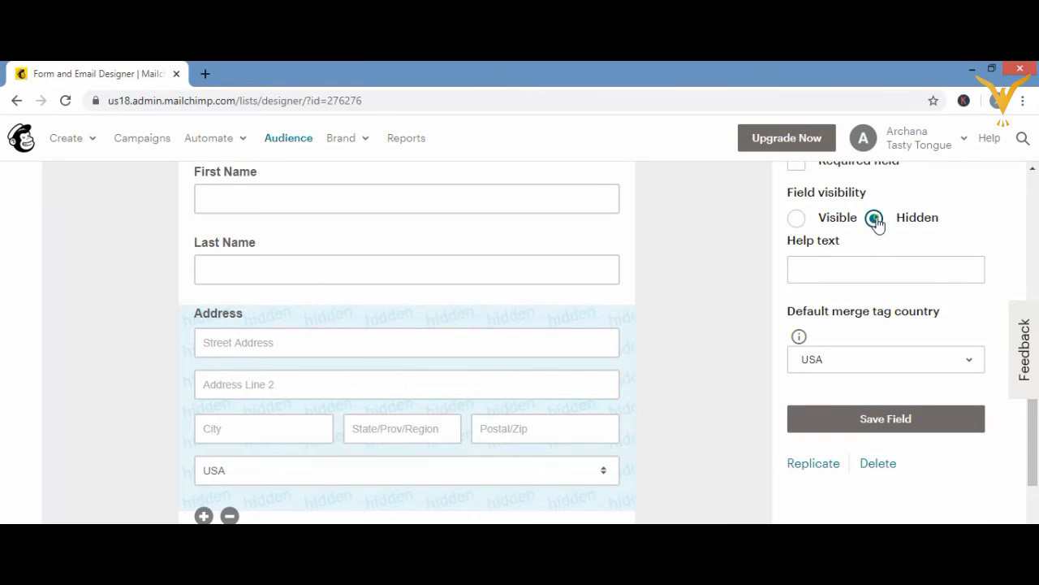
left_click(796, 219)
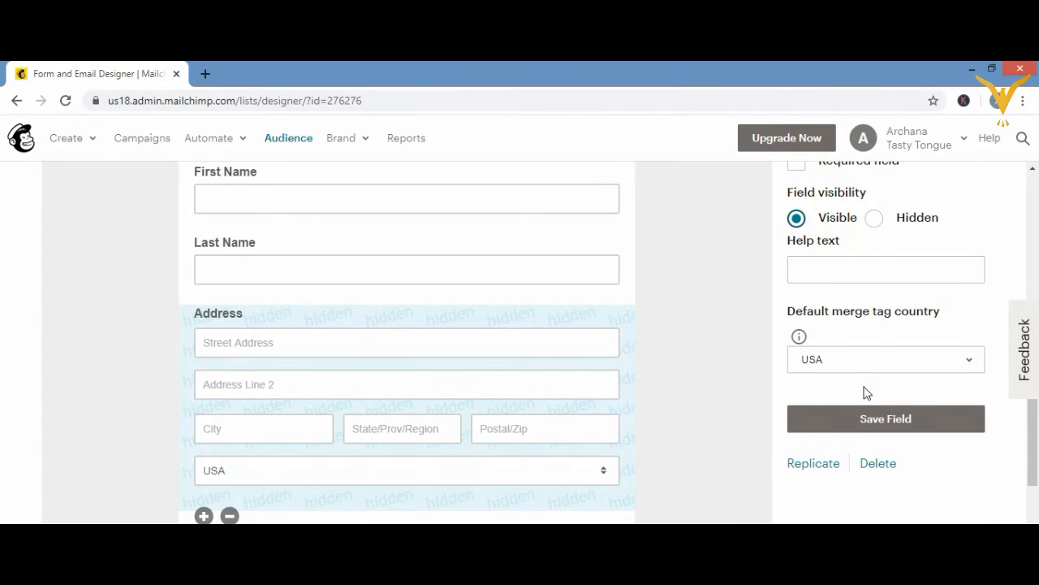
left_click(871, 421)
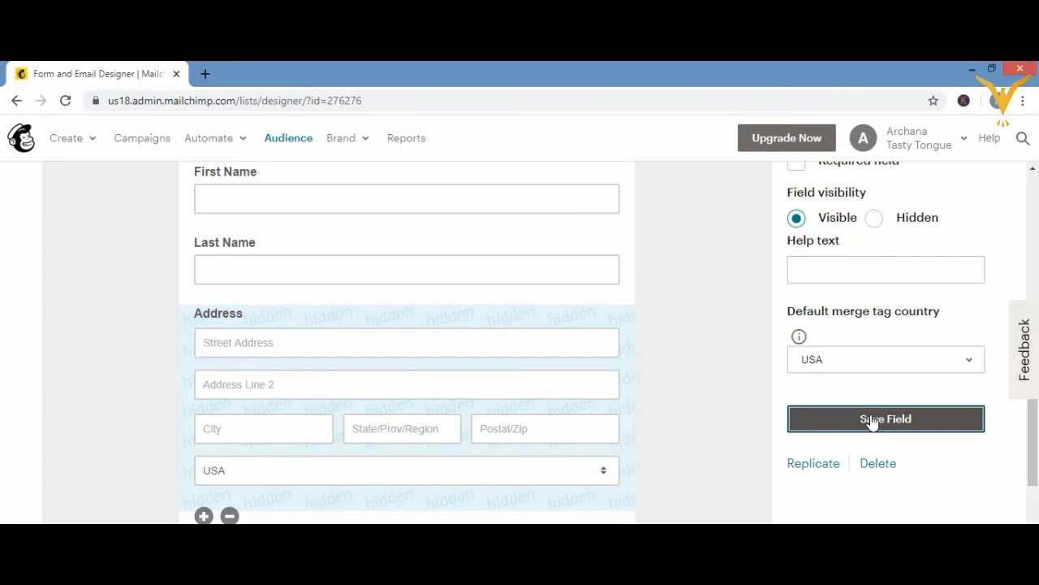
key("super+c")
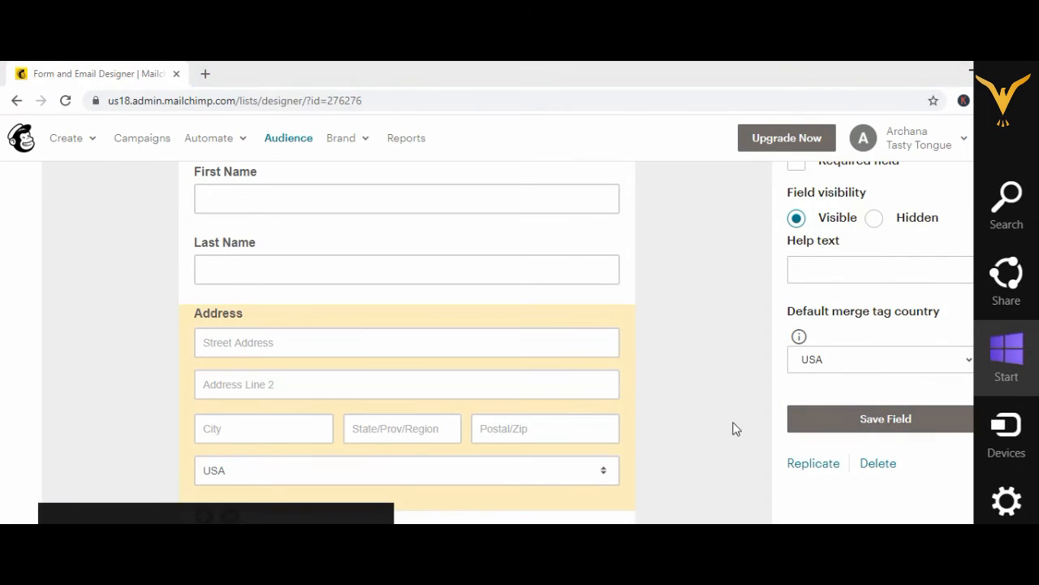
left_click(663, 355)
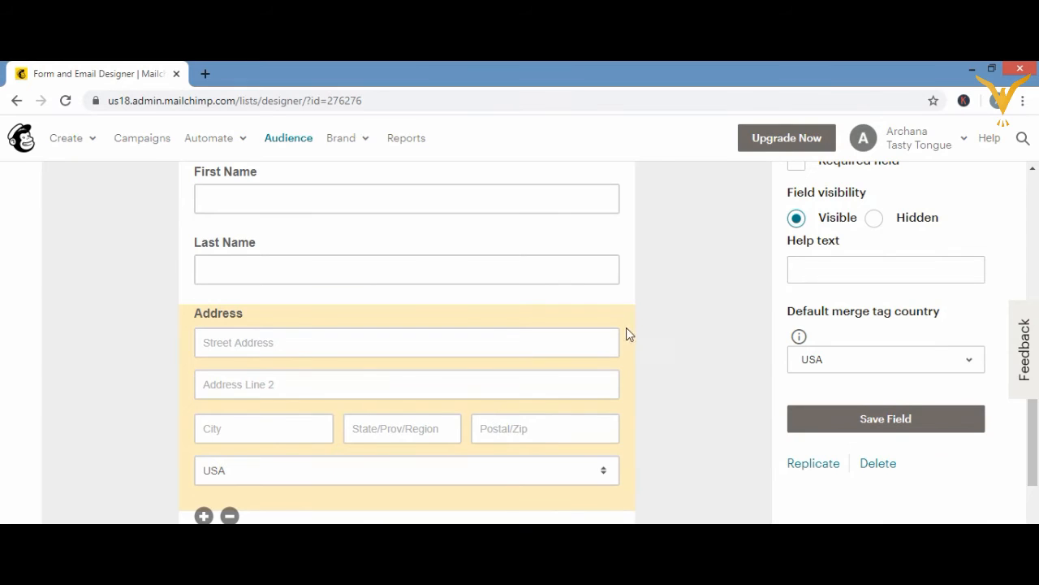
- Try hiding the Last Name field with a save, and save it as visible again
left_click(612, 290)
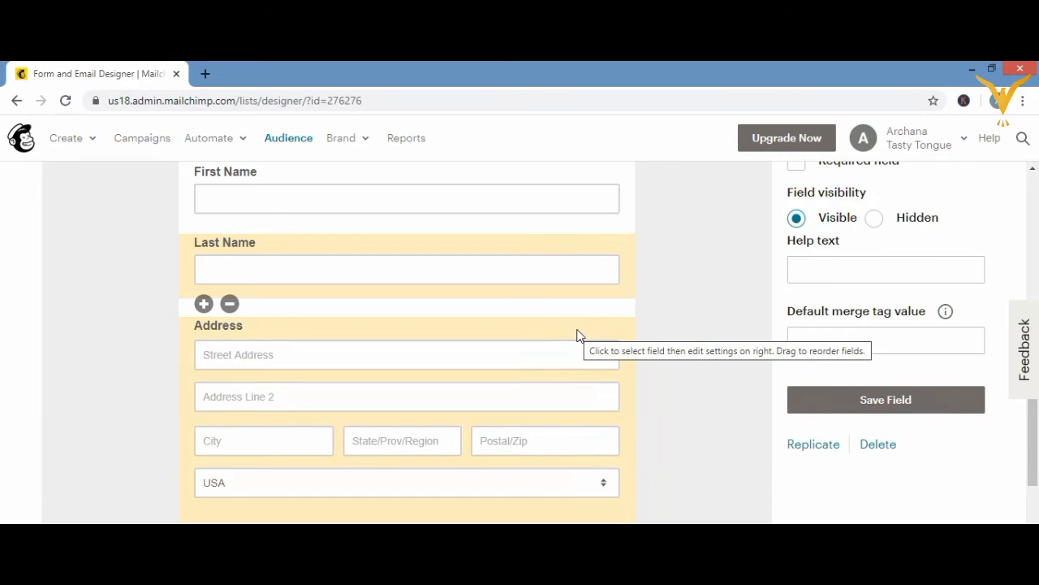
left_click(873, 219)
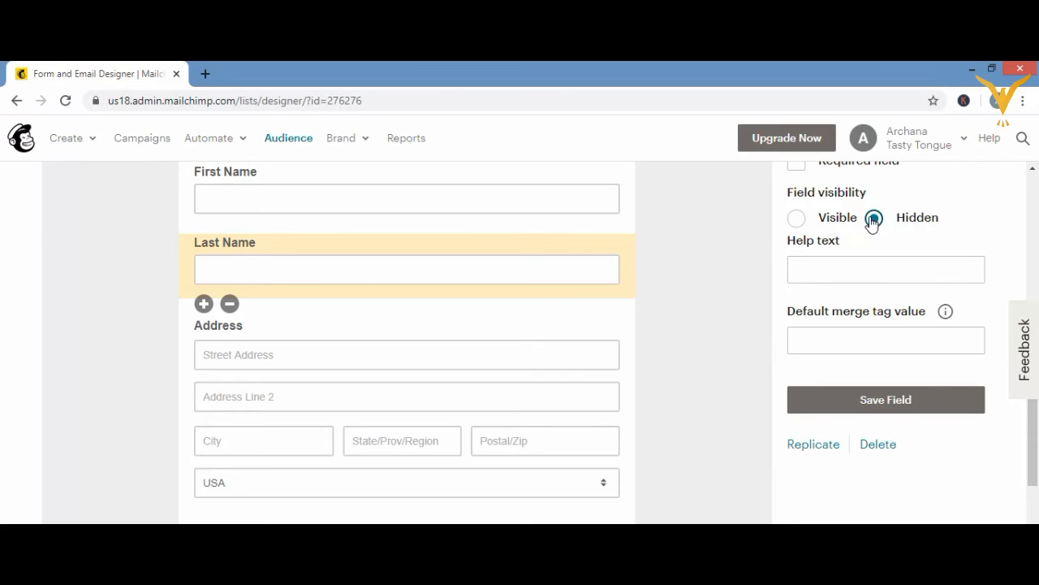
left_click(913, 399)
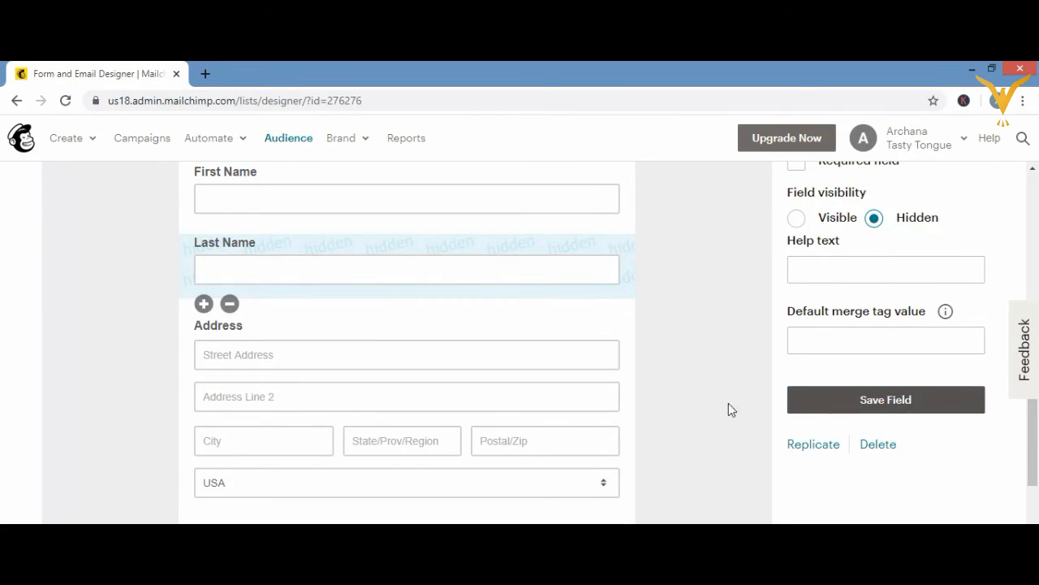
left_click(415, 248)
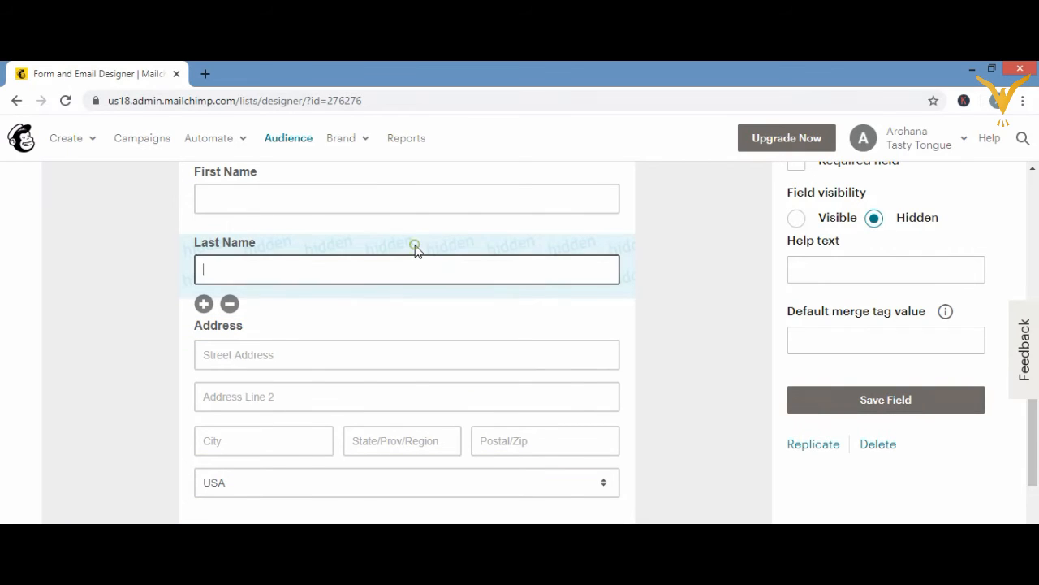
left_click(797, 220)
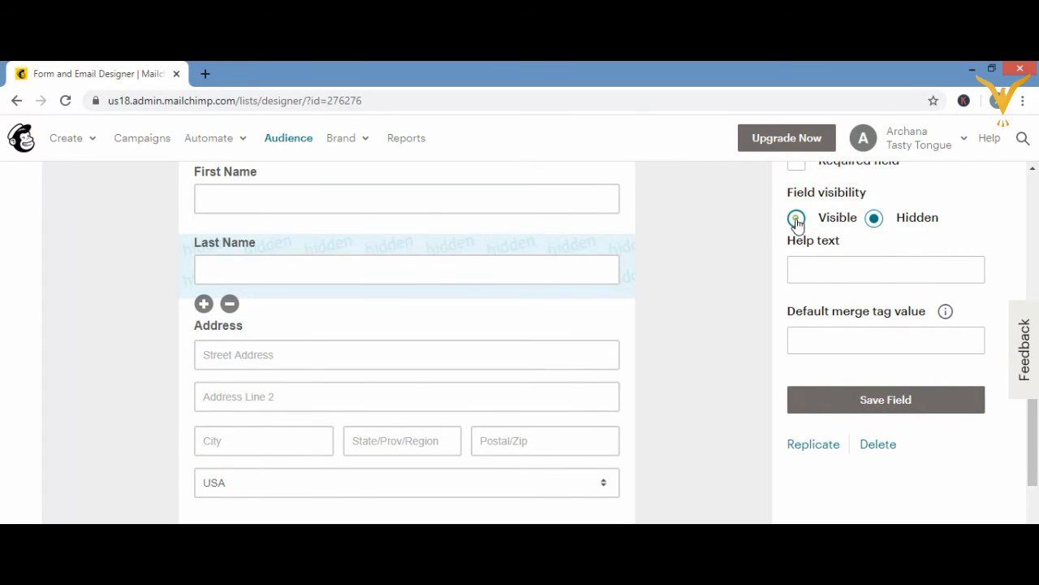
left_click(881, 409)
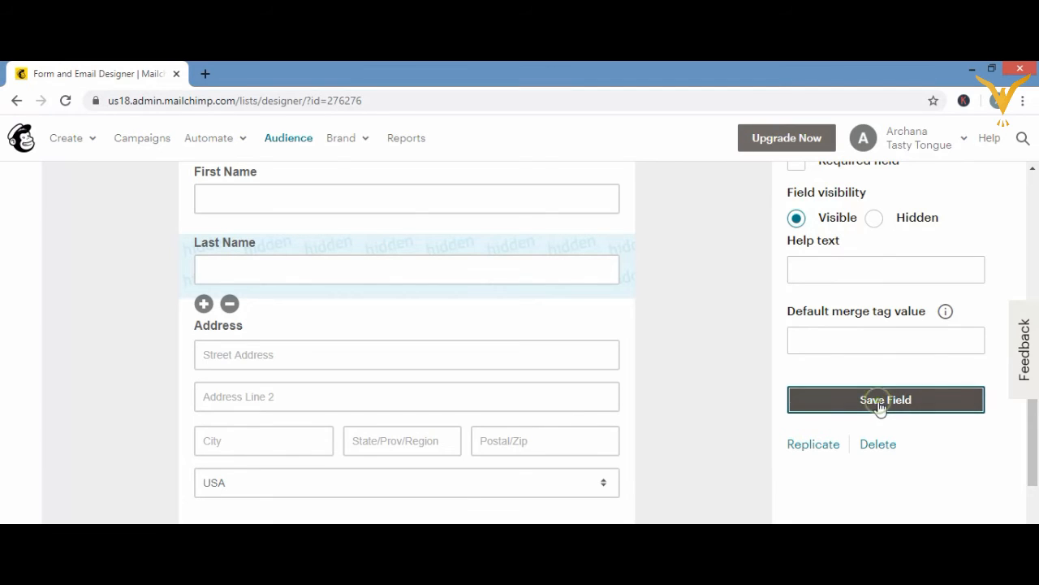
- Set the Address field's visibility back to Hidden and save the field
left_click(514, 319)
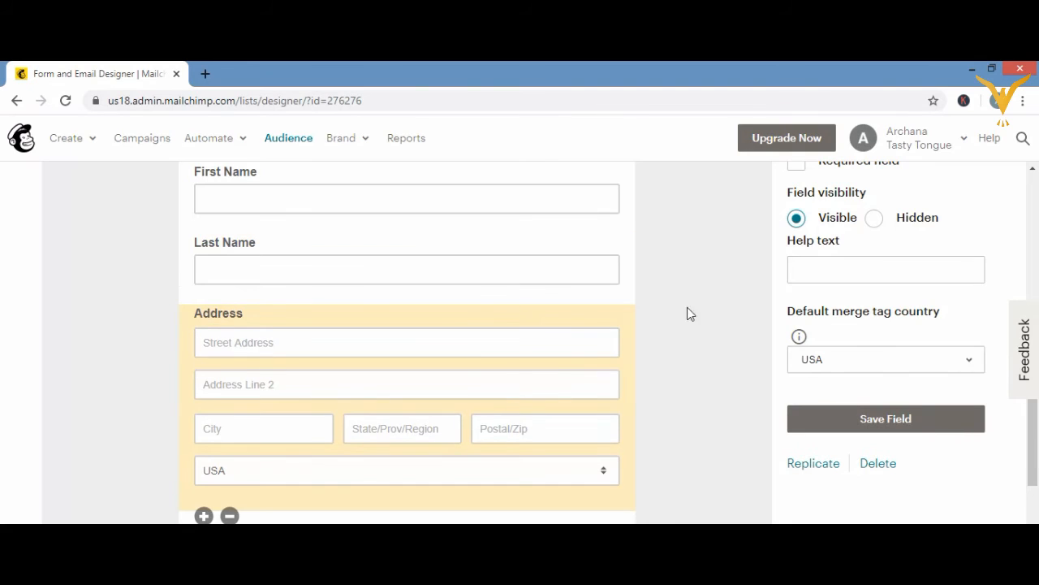
left_click(875, 219)
left_click(890, 421)
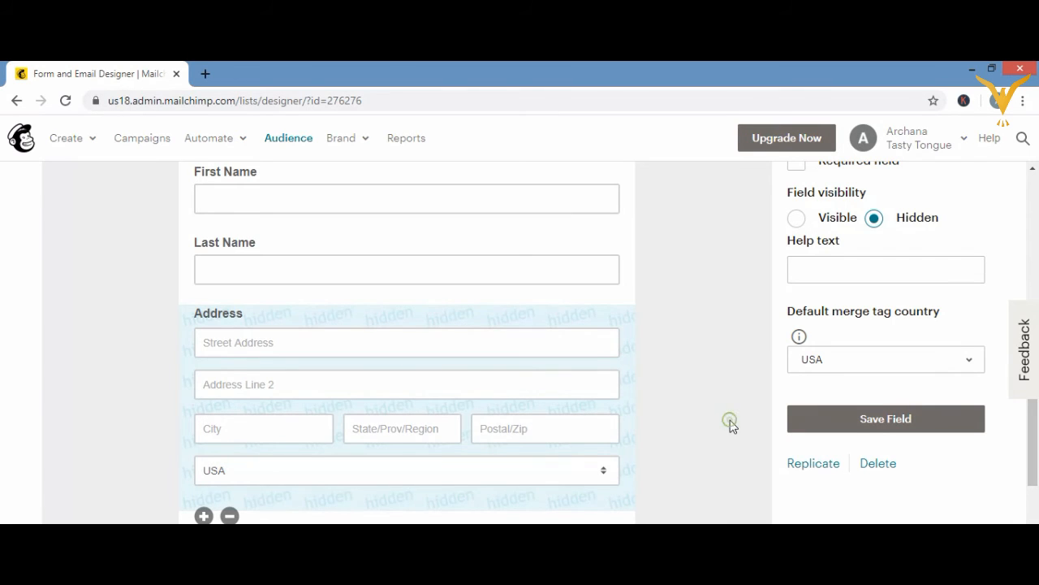
- Try the DD / MM date format on the Birthday field and set it back to MM / DD
scroll(730, 420, "down", 2)
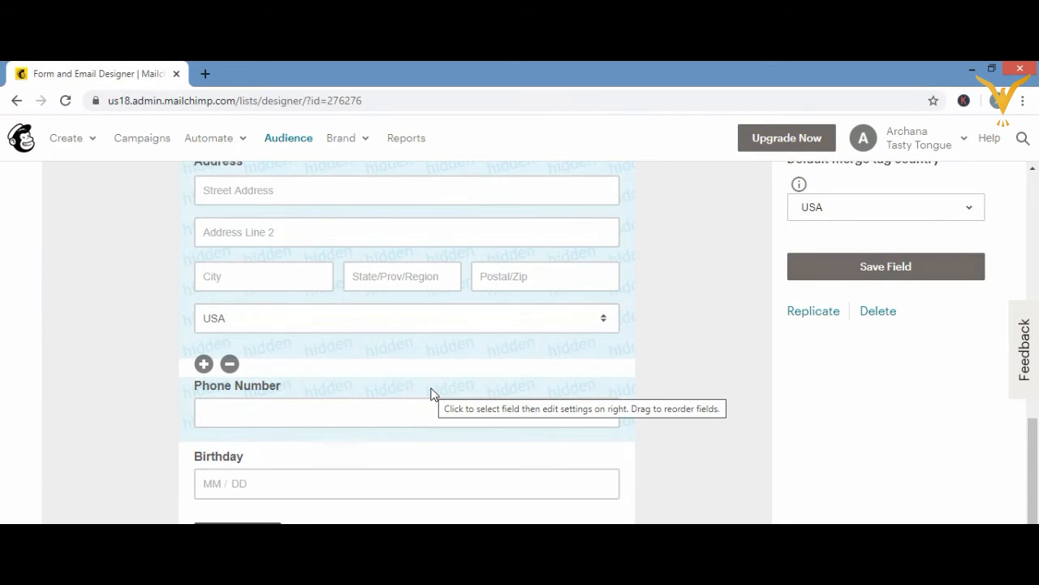
left_click(265, 455)
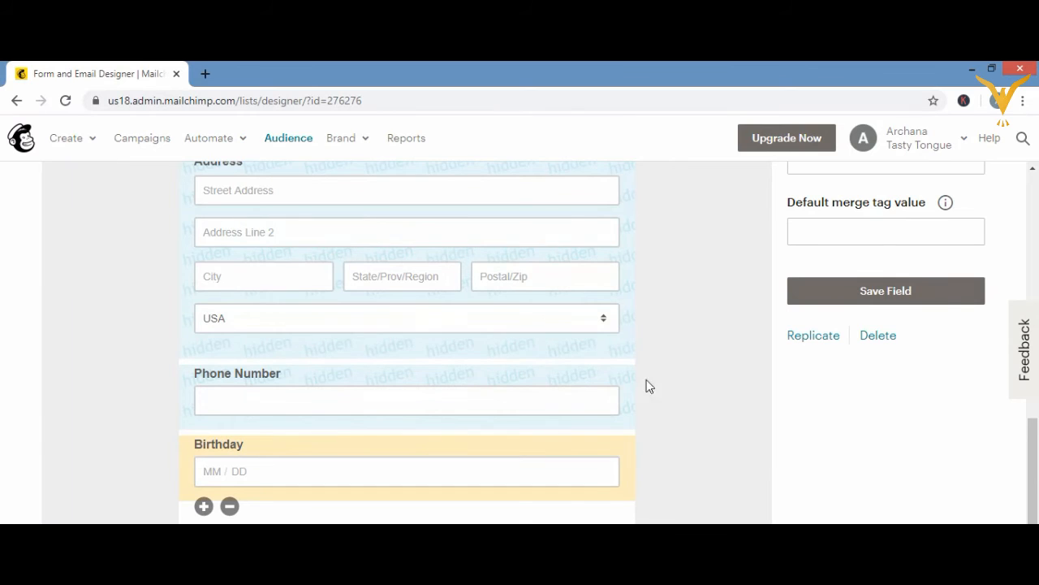
scroll(736, 341, "up", 2)
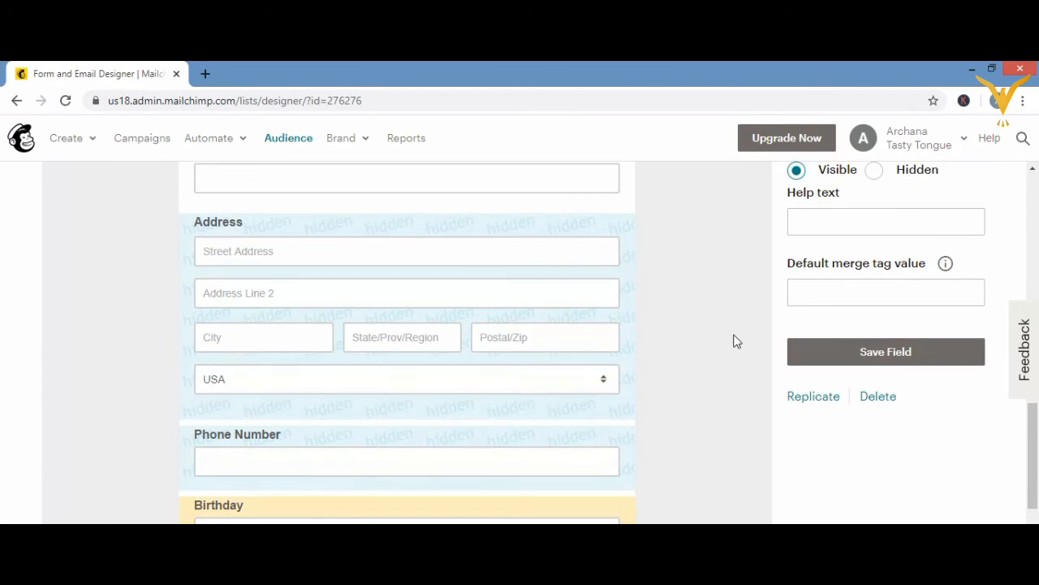
scroll(736, 341, "up", 3)
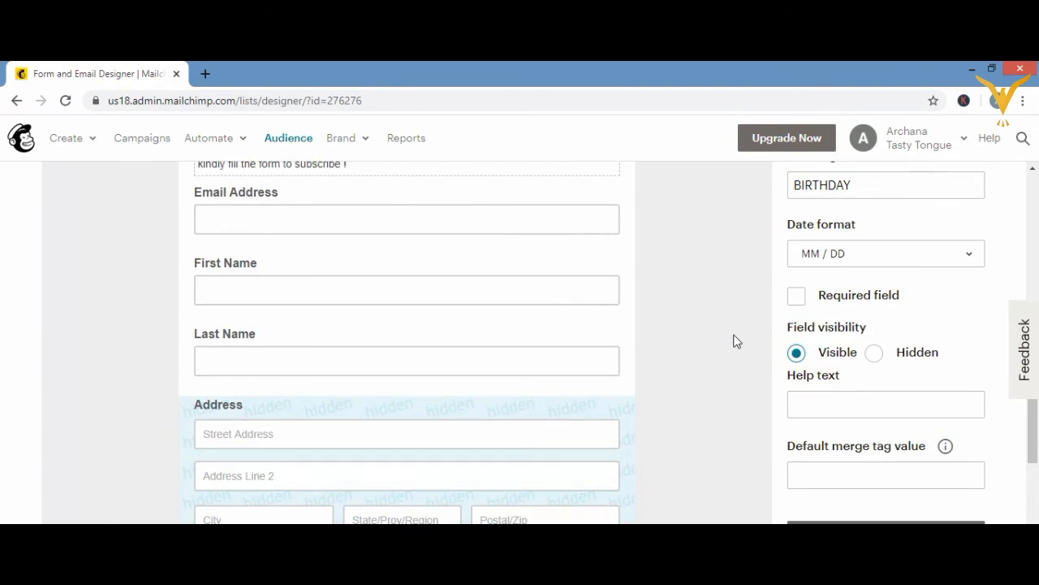
left_click(971, 257)
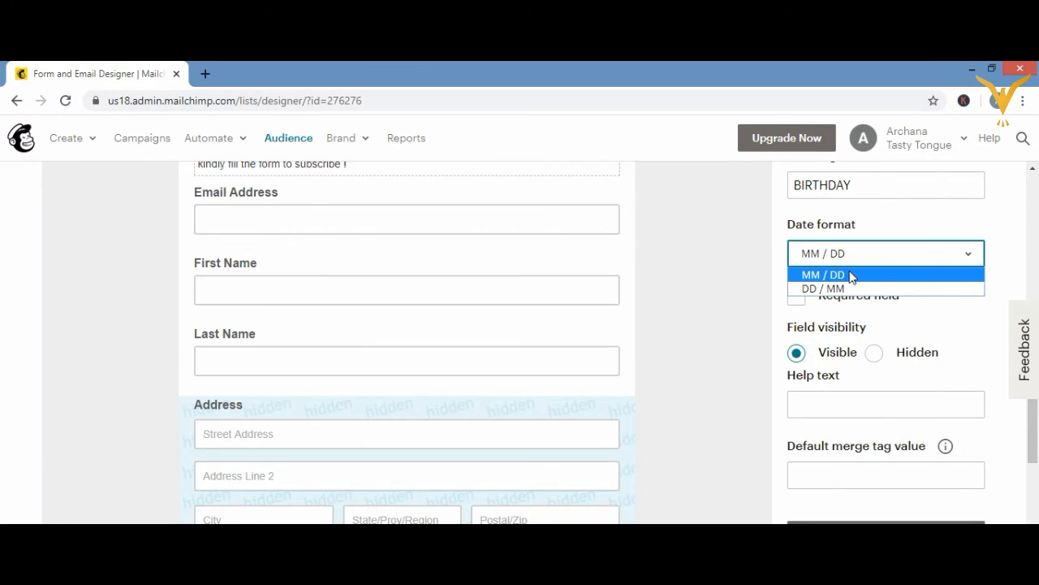
left_click(828, 290)
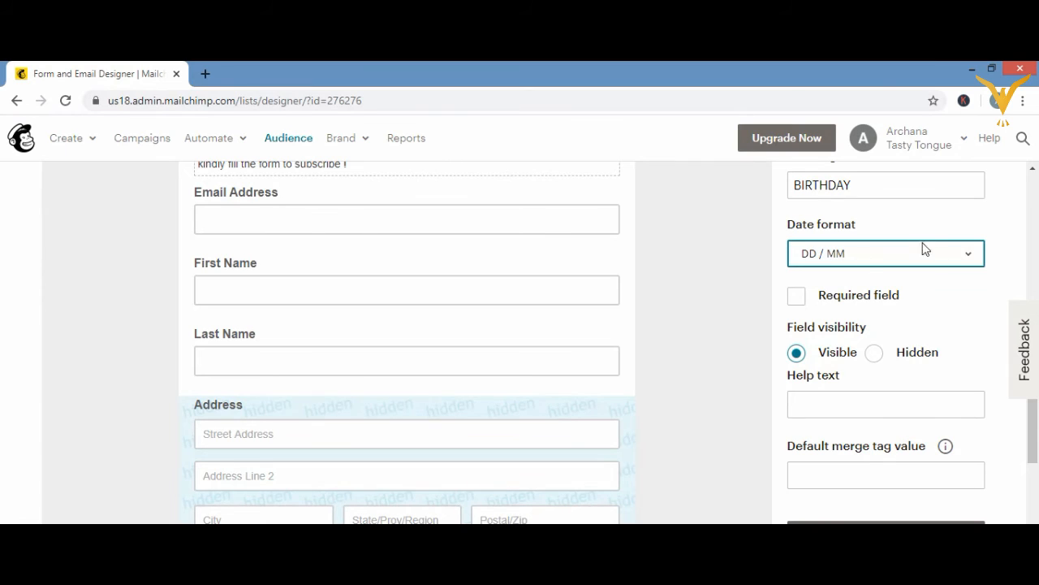
left_click(967, 253)
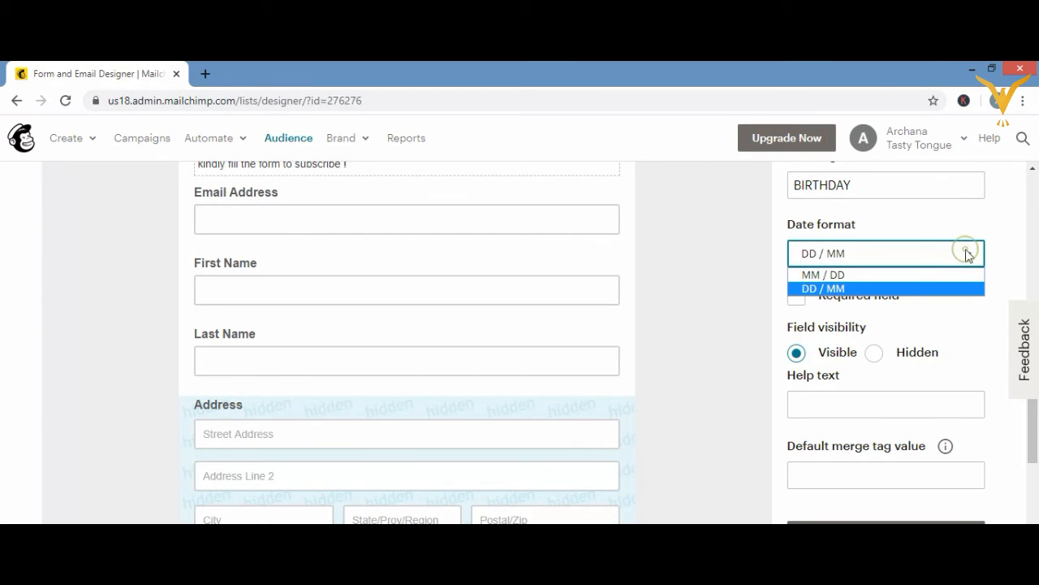
left_click(903, 276)
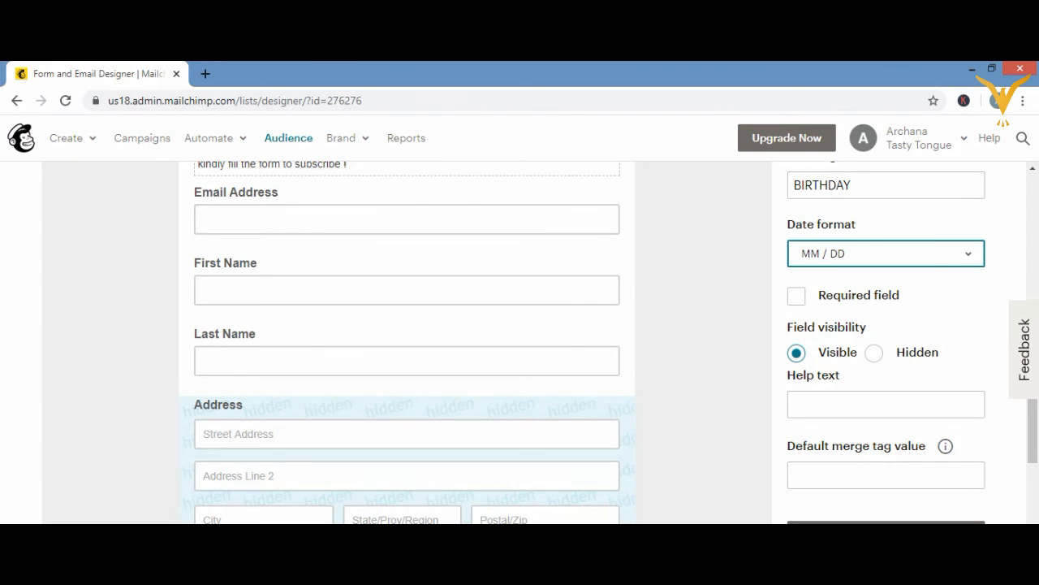
scroll(528, 341, "down", 2)
scroll(528, 341, "down", 1)
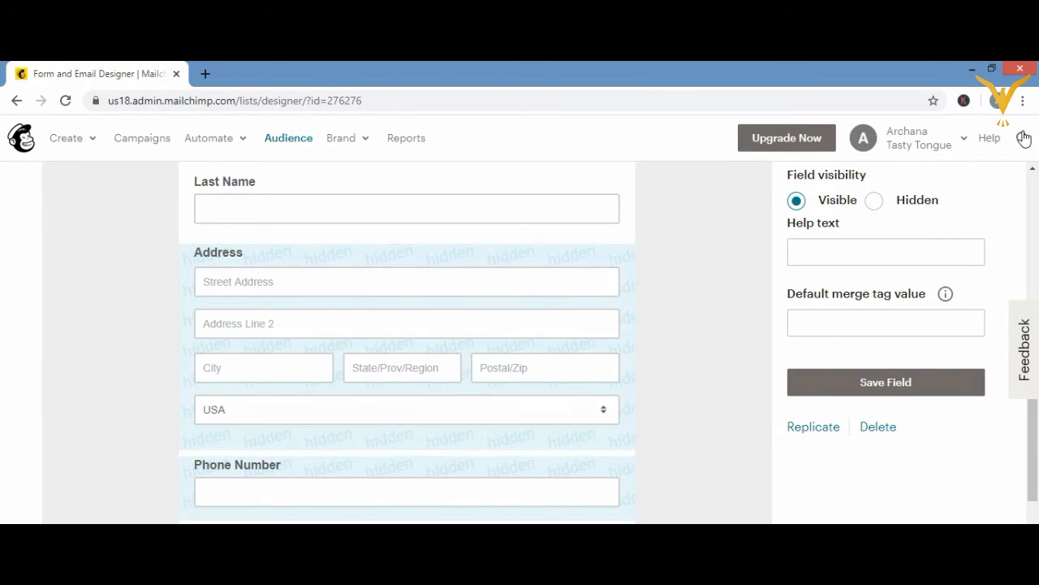
- Switch from building to designing the signup form and open the page's background settings
left_click(1032, 169)
left_click_drag(1032, 169, 1032, 169)
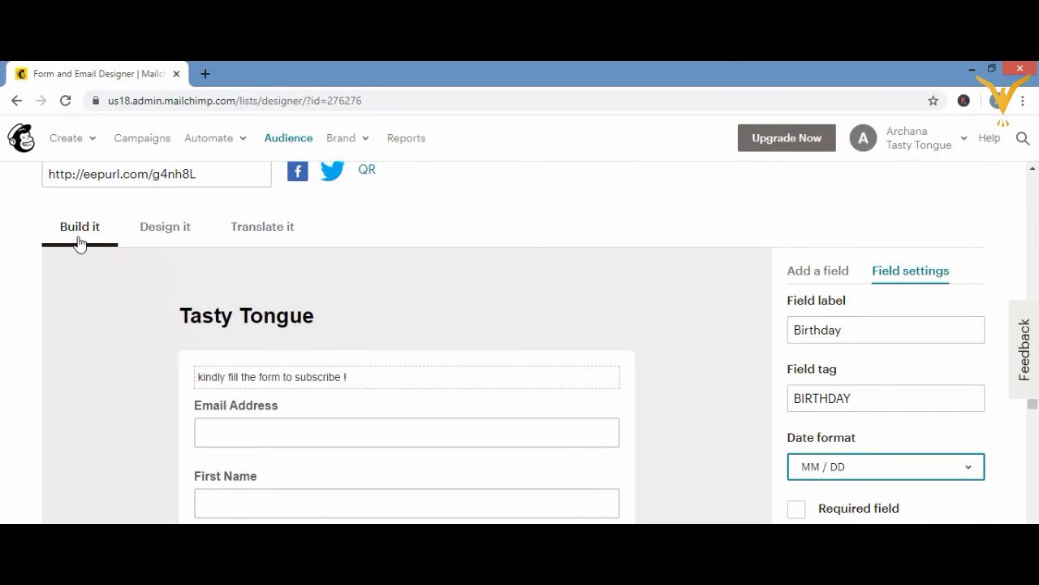
left_click(157, 234)
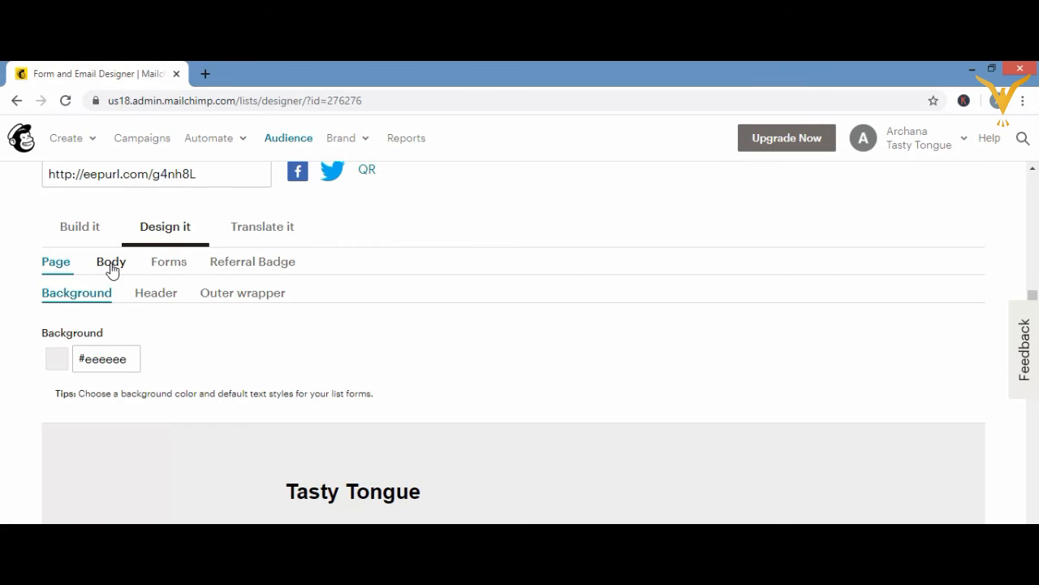
left_click(66, 292)
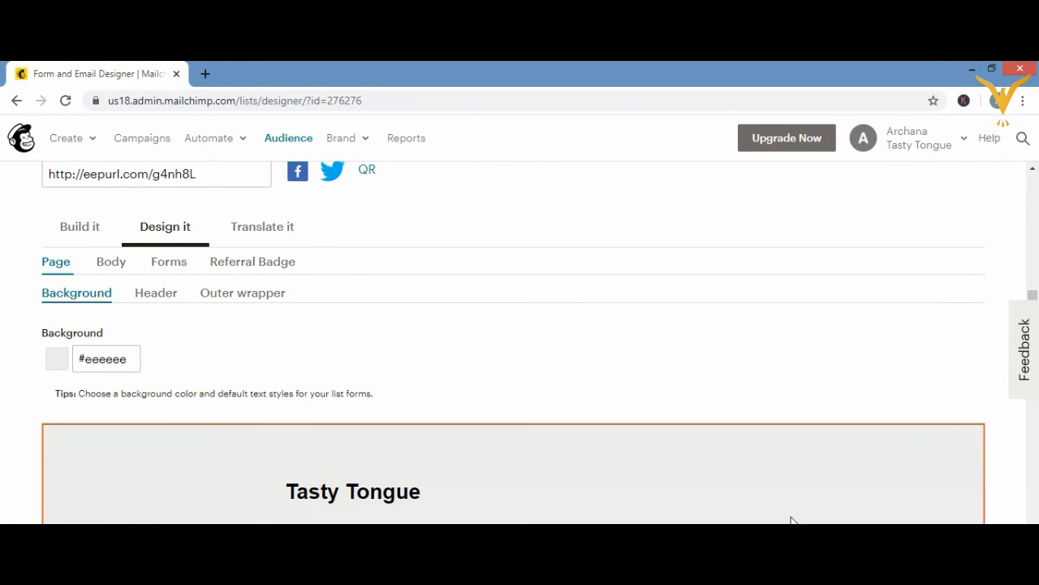
- Set the signup form's page background colour to the pale pink #f8f2f2 and close the colour picker
scroll(907, 478, "down", 3)
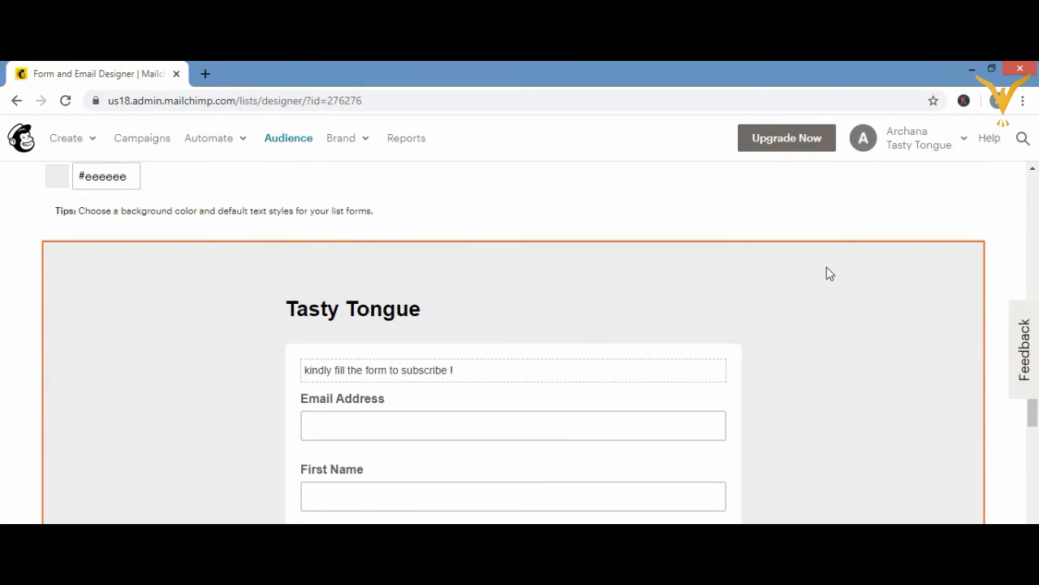
left_click(57, 181)
left_click(100, 177)
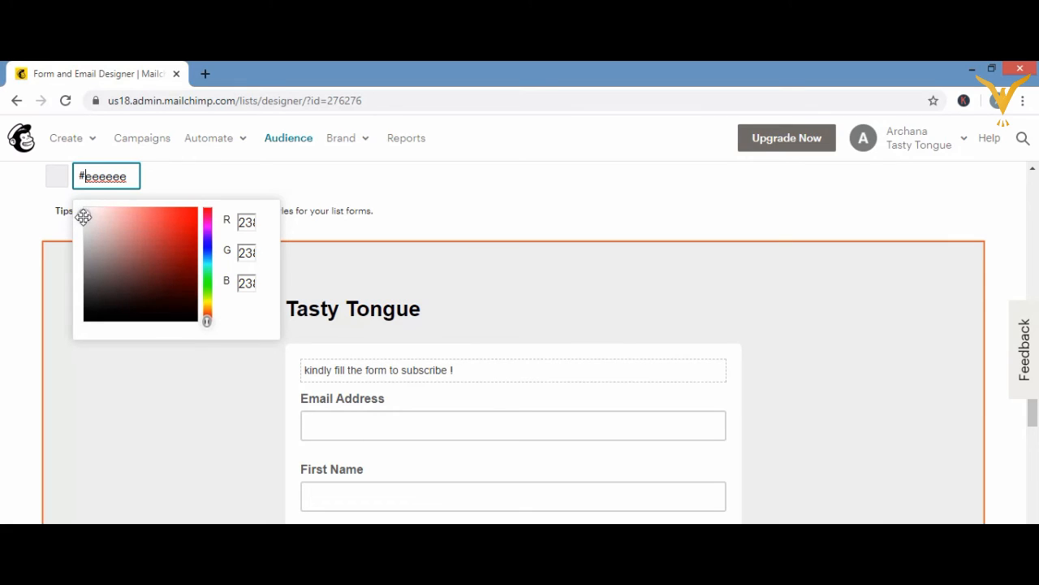
left_click_drag(84, 216, 118, 260)
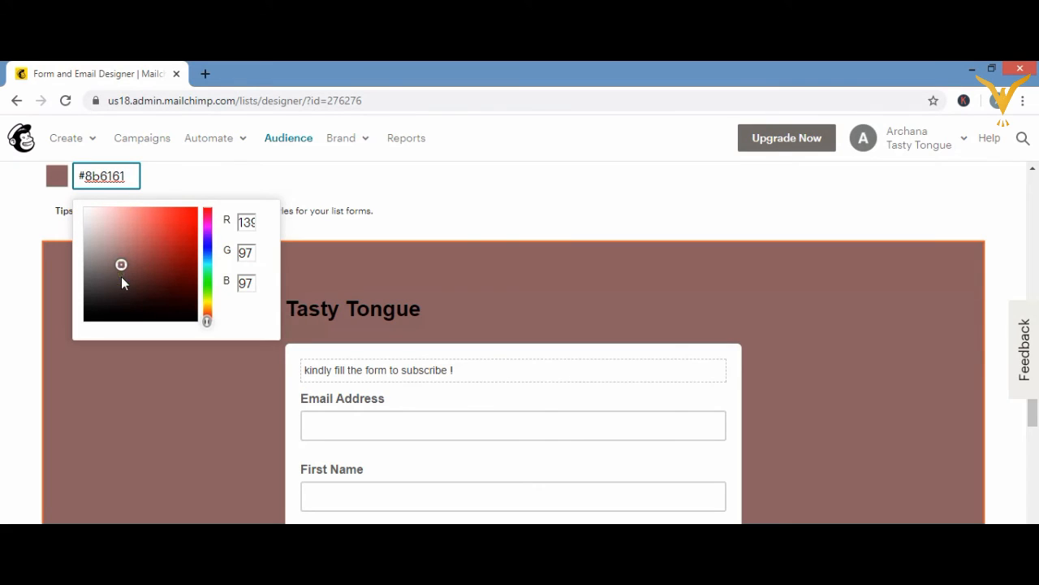
left_click_drag(121, 276, 87, 214)
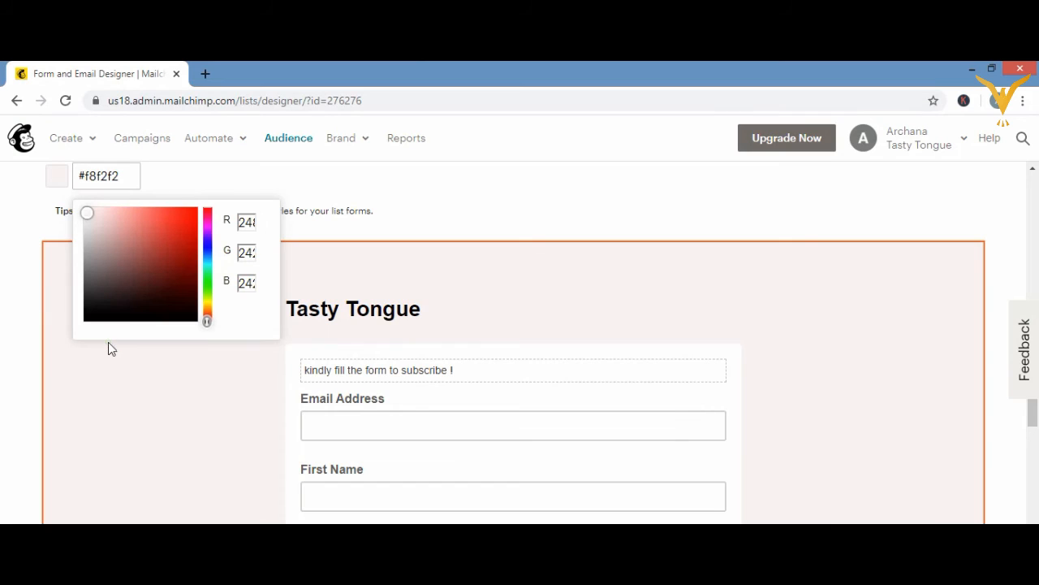
left_click(143, 384)
left_click(190, 434)
double_click(163, 405)
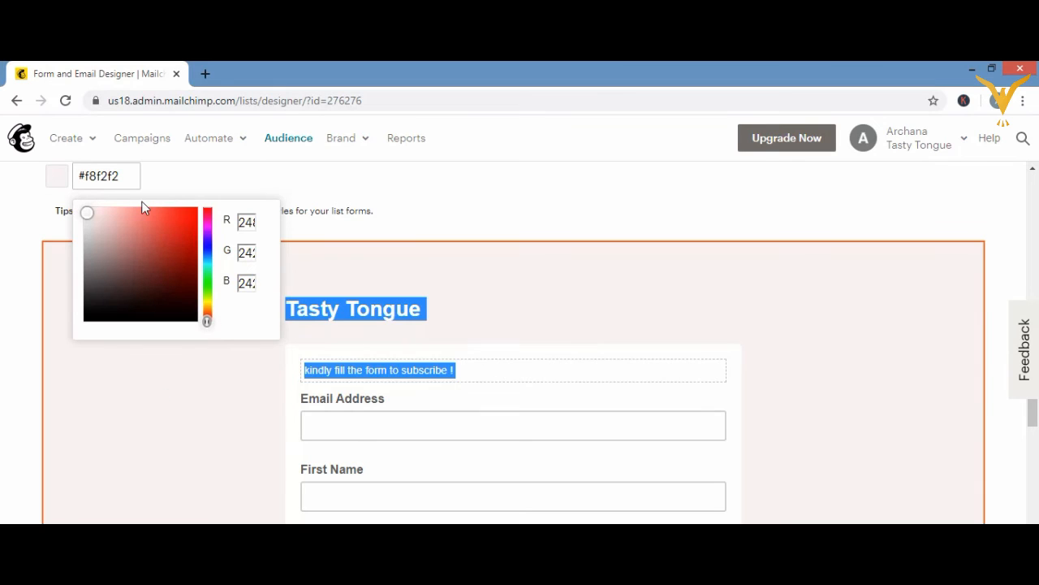
left_click(127, 176)
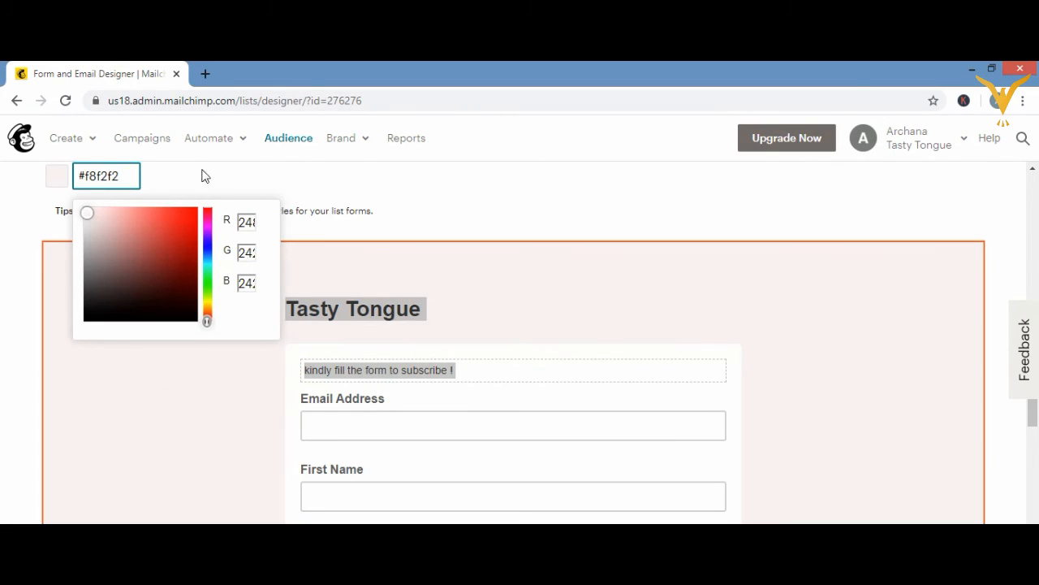
left_click(471, 211)
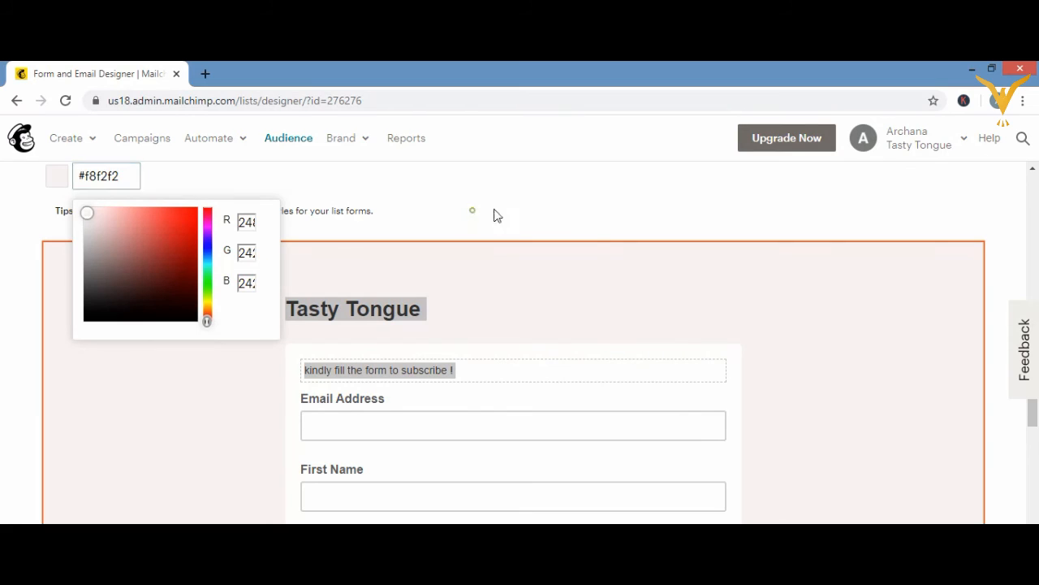
left_click(1033, 168)
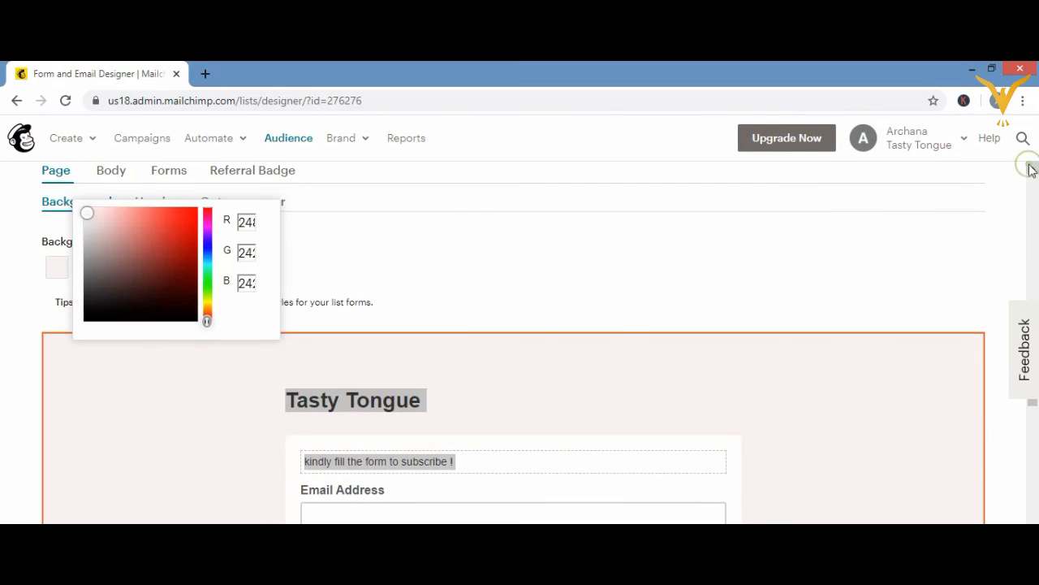
left_click(736, 301)
- Review the form's design settings for the page header, outer wrapper, form buttons and body foreground
left_click(158, 203)
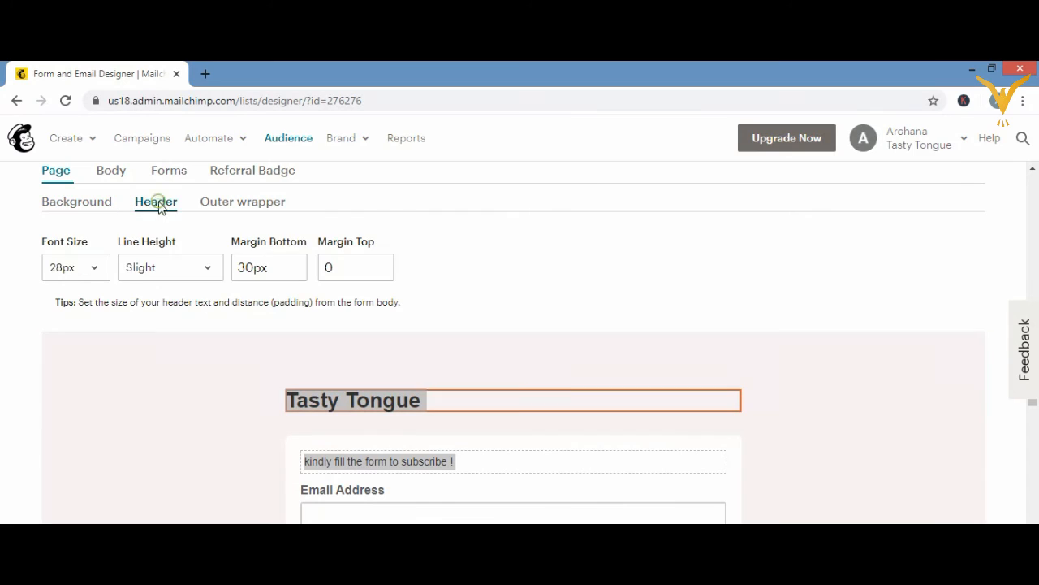
mouse_move(406, 399)
left_click(243, 203)
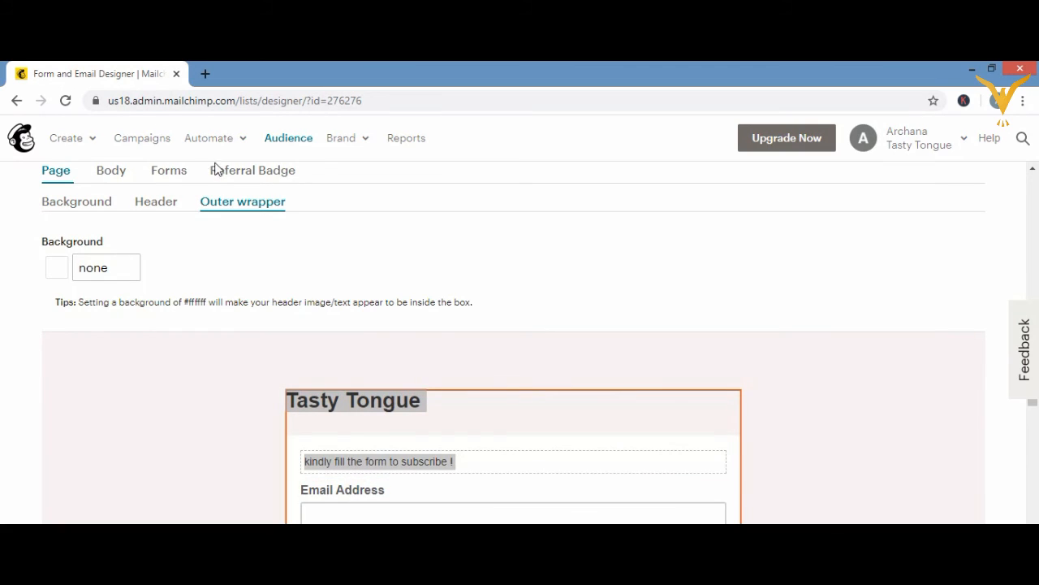
left_click(169, 172)
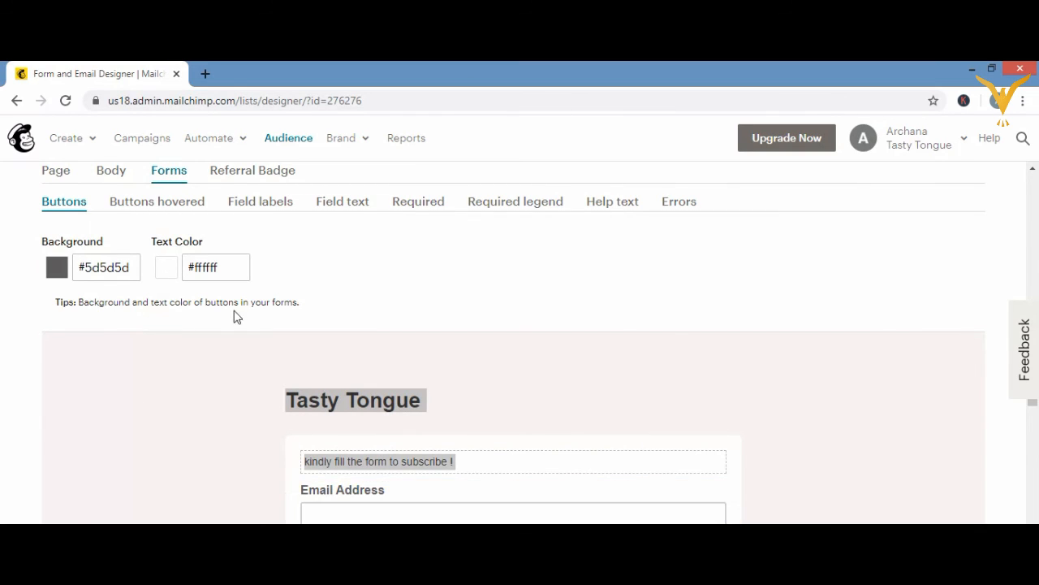
left_click(111, 171)
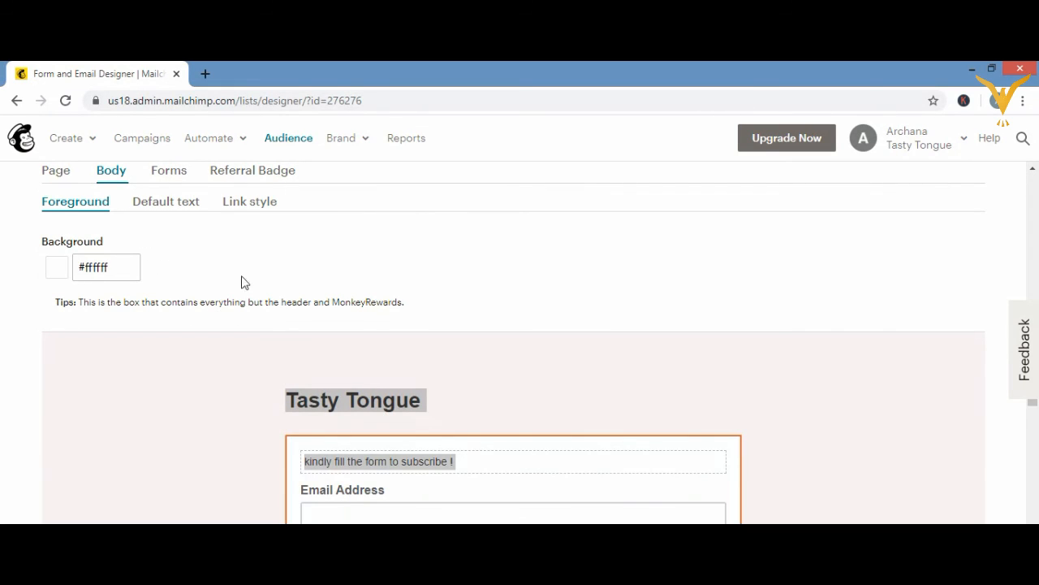
- Go to the form's translation settings, try enabling Auto-translate, and turn it off again
scroll(303, 305, "up", 2)
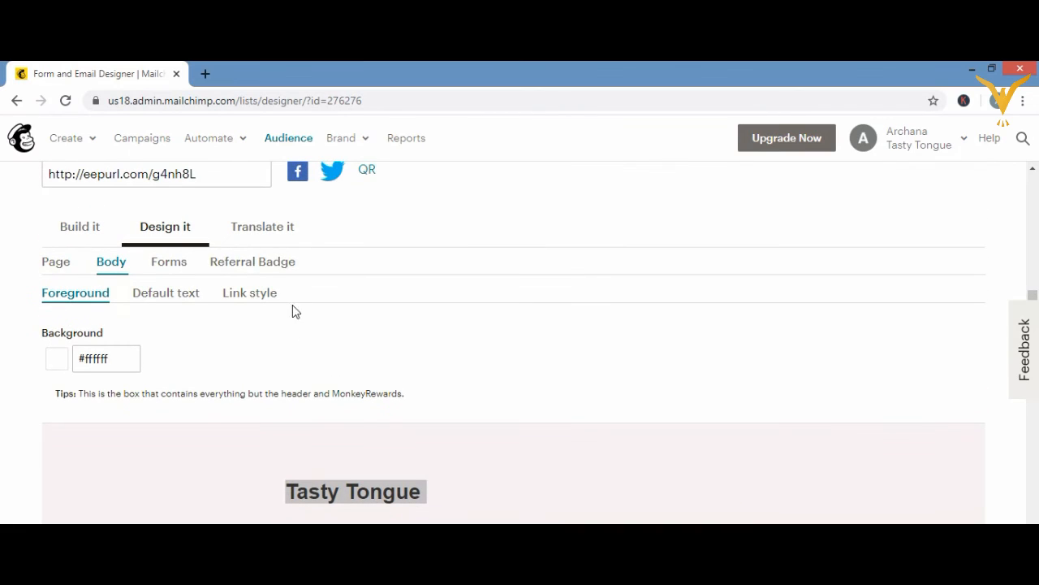
left_click(252, 228)
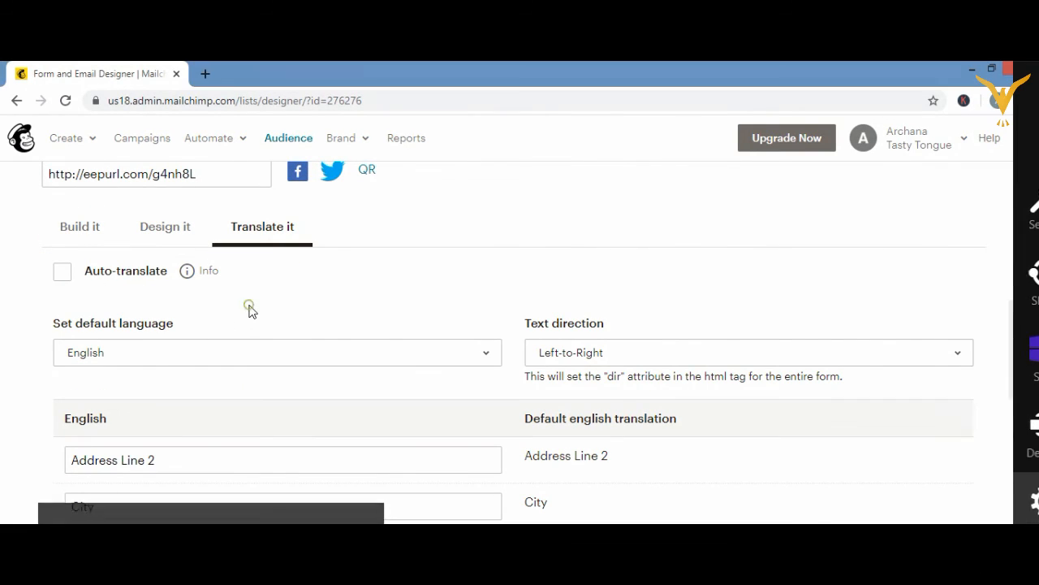
left_click(61, 272)
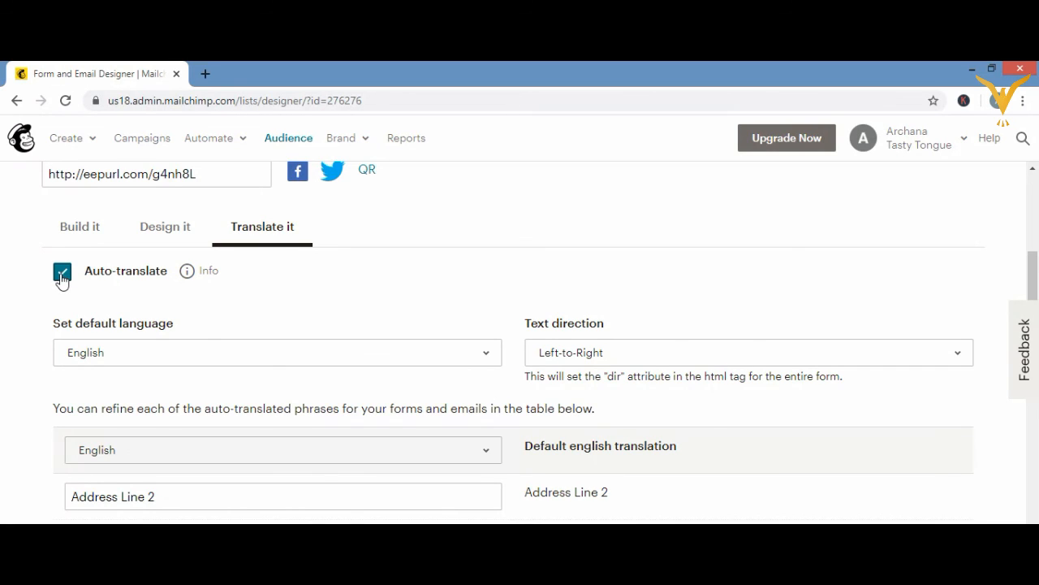
left_click(62, 276)
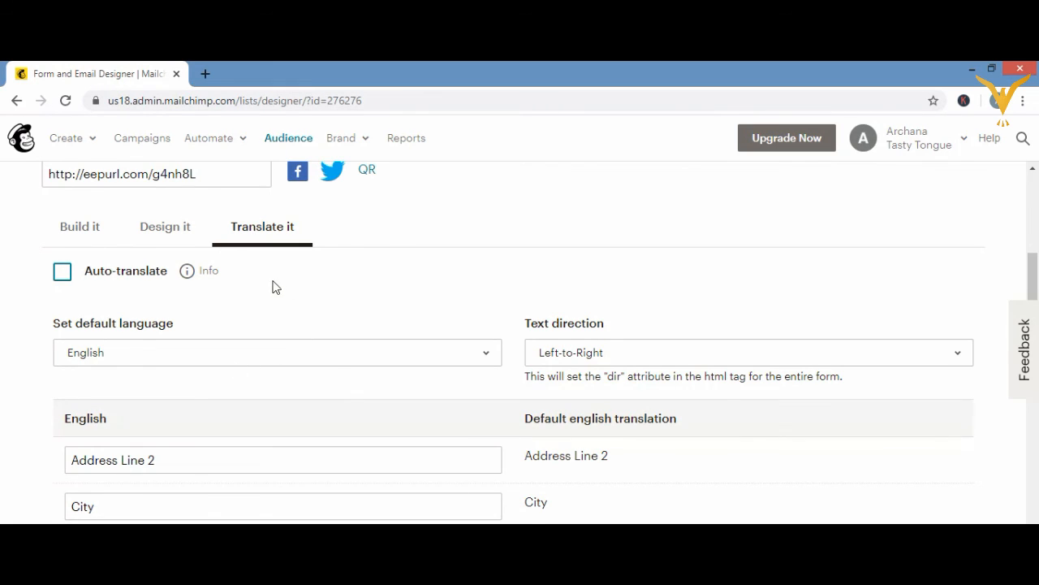
left_click(224, 176)
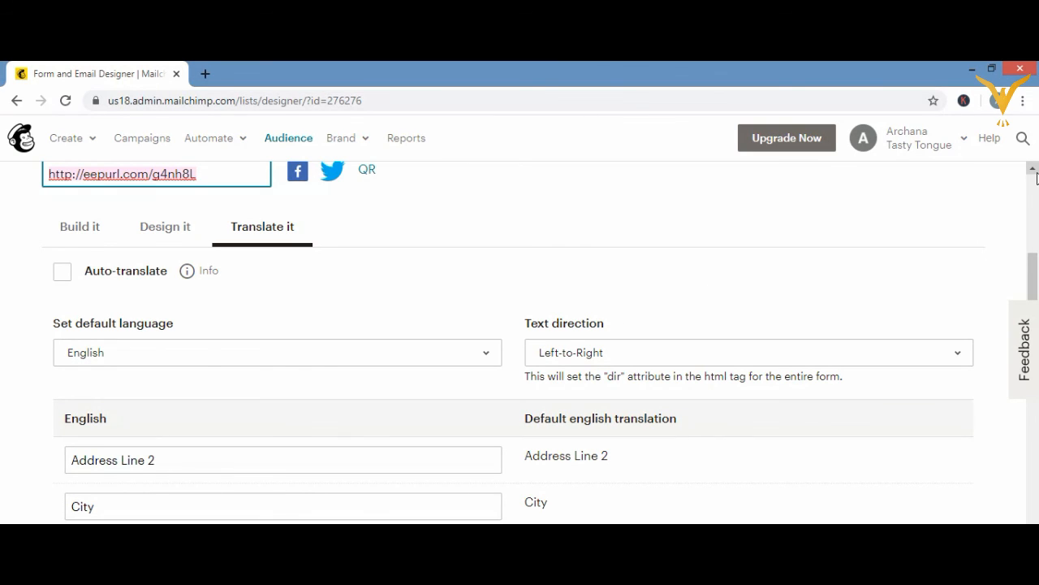
scroll(988, 197, "up", 1)
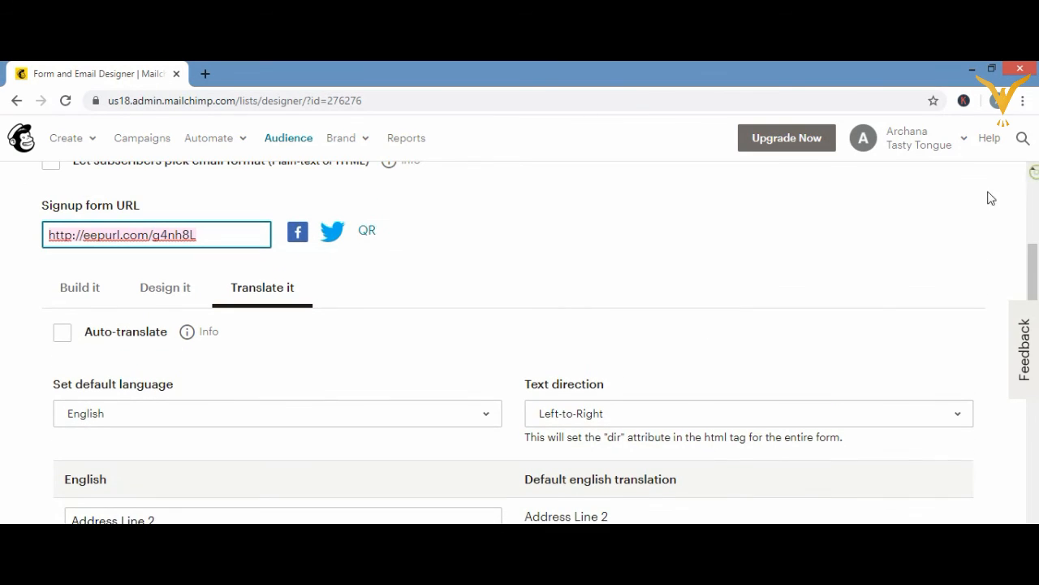
right_click(199, 236)
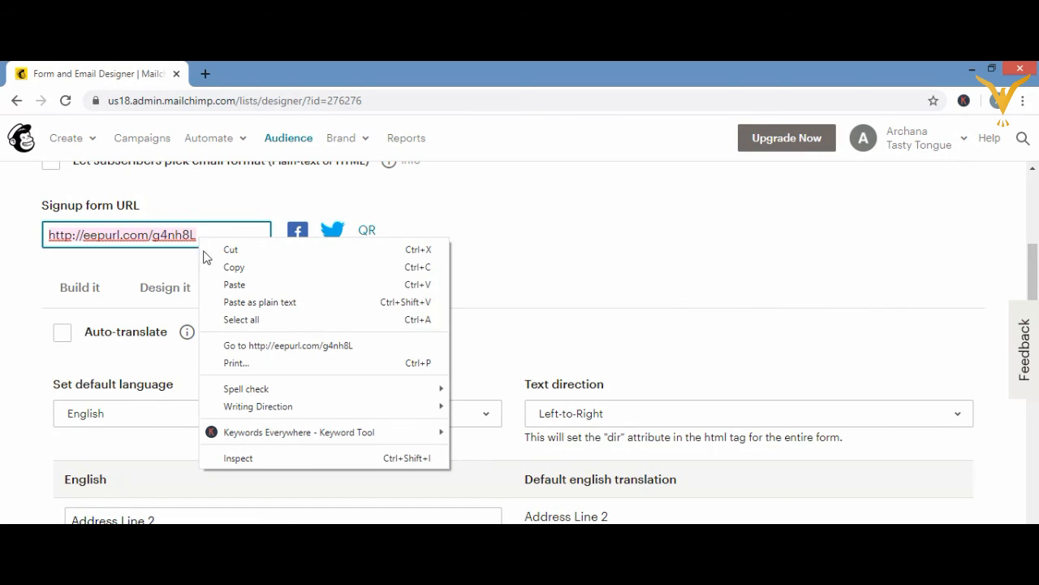
left_click(231, 275)
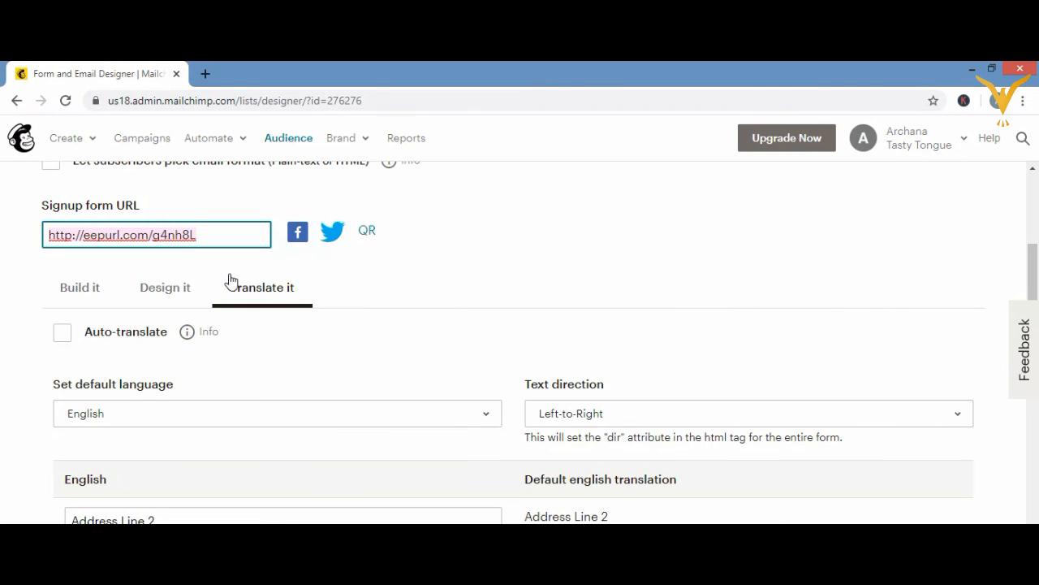
left_click(206, 73)
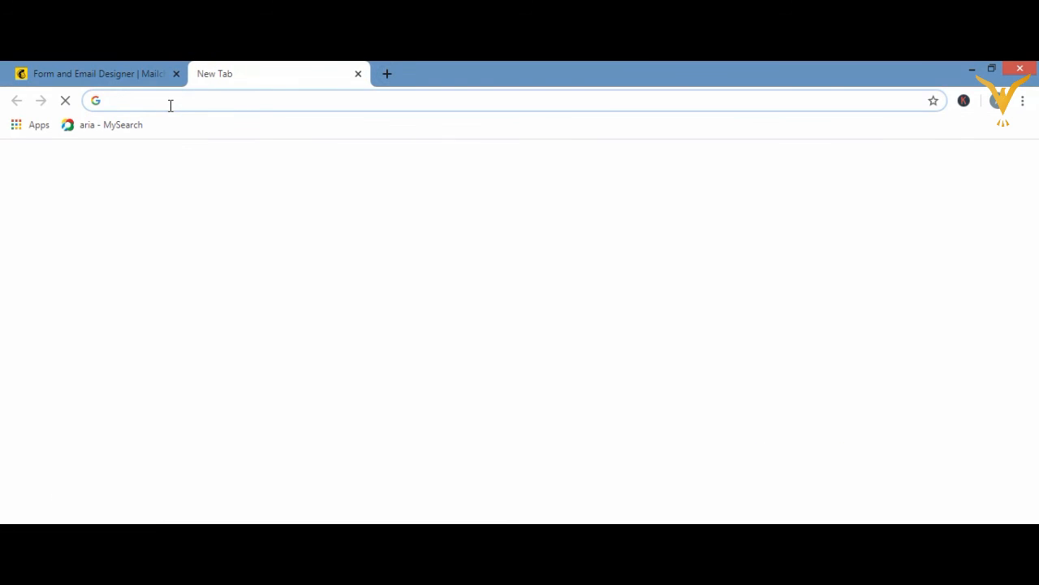
key("ctrl+v")
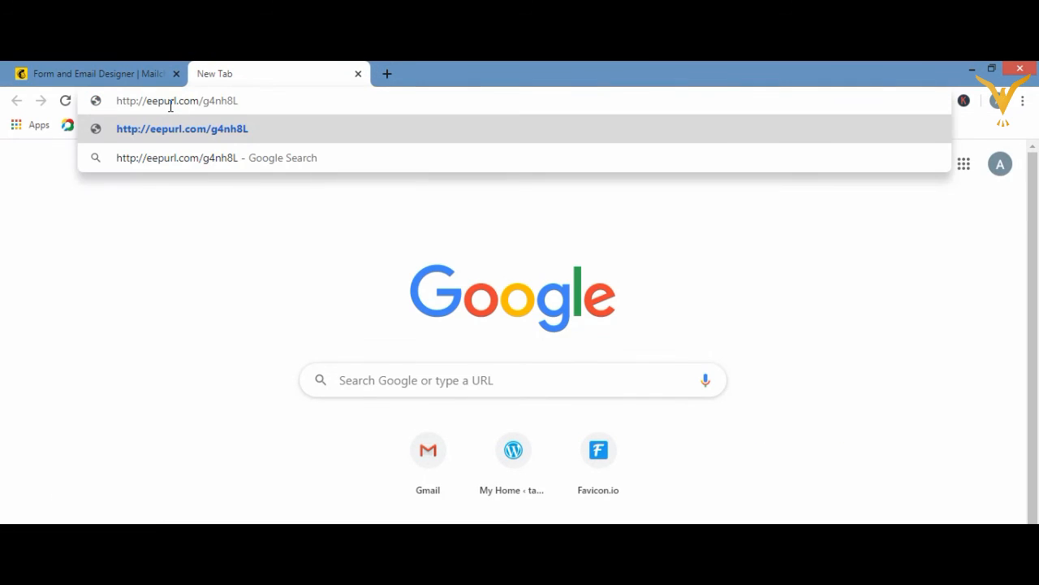
key("Return")
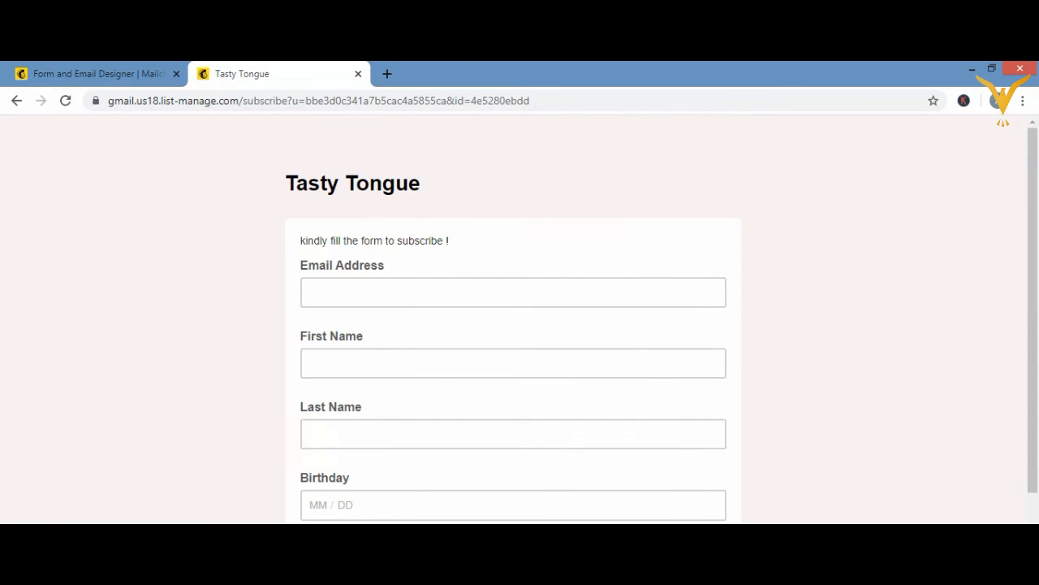
- Look through the live Tasty Tongue signup form and test subscribing with all fields left empty
scroll(513, 317, "down", 2)
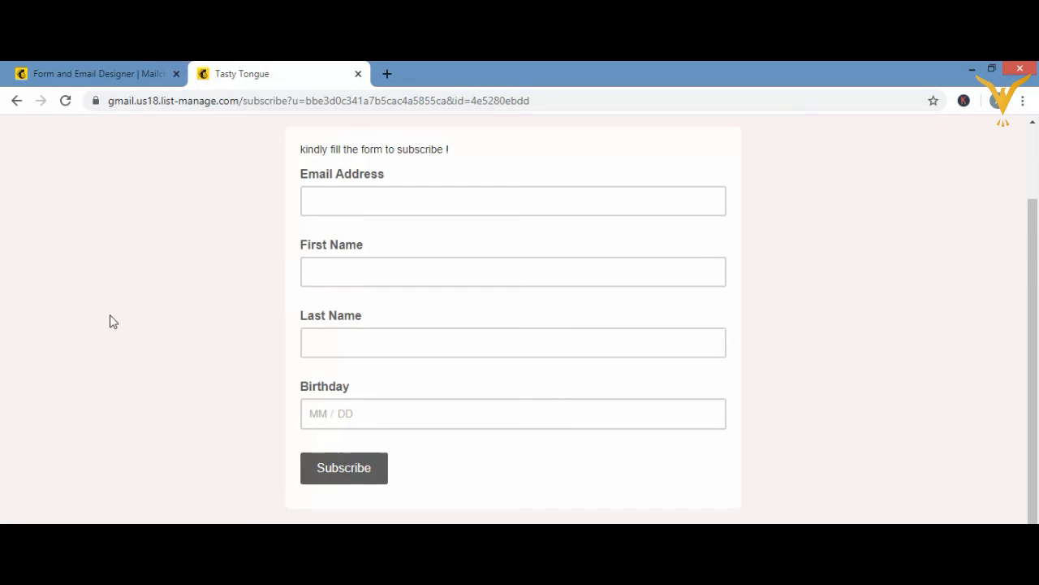
left_click(363, 470)
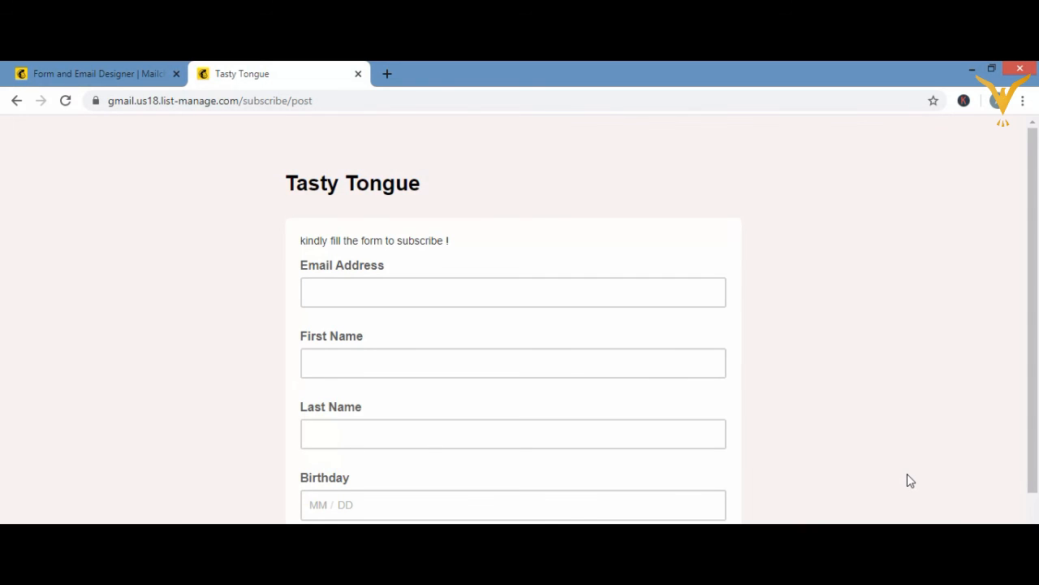
scroll(907, 480, "down", 2)
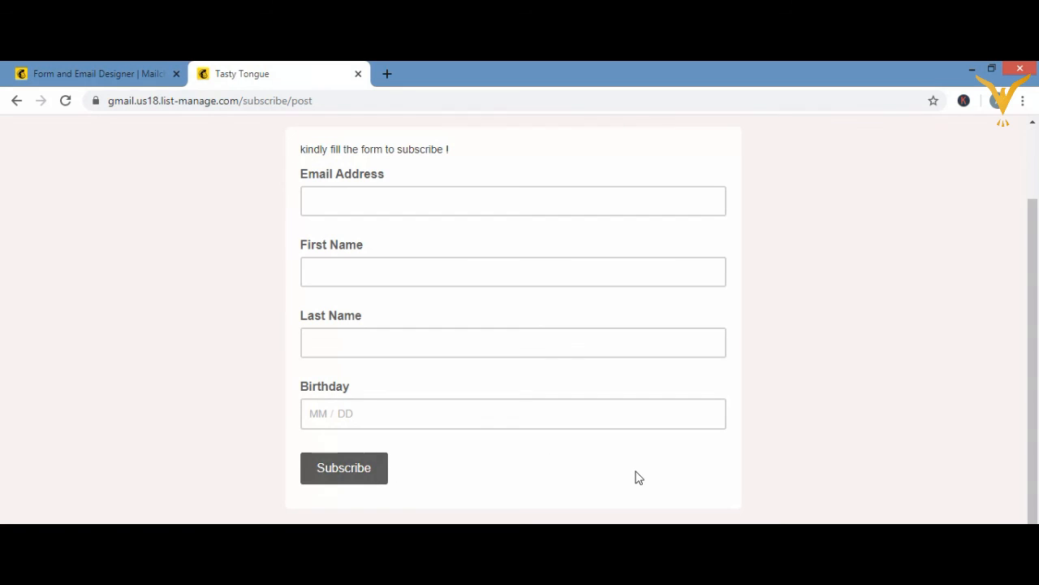
scroll(799, 449, "down", 1)
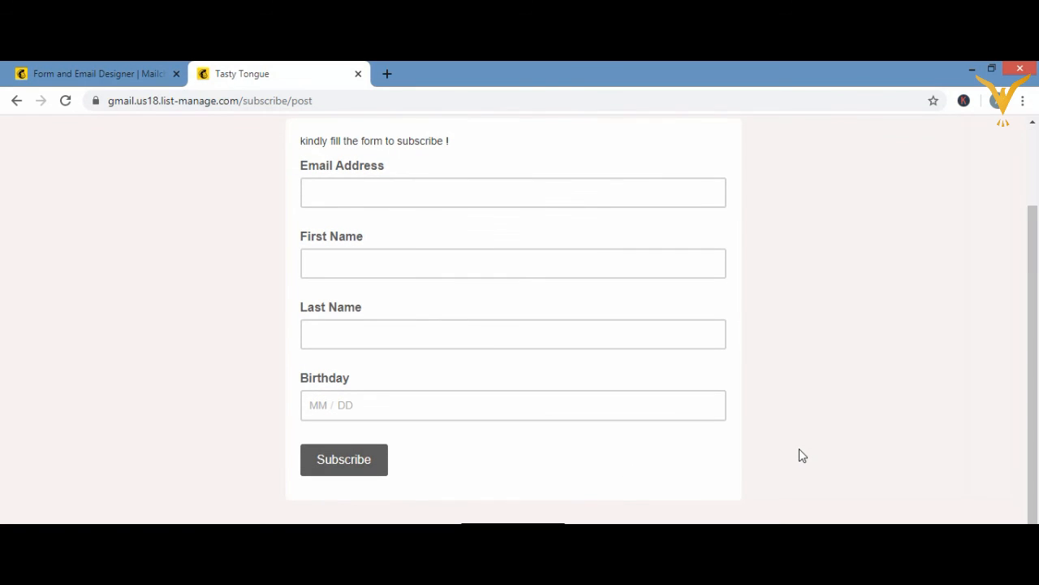